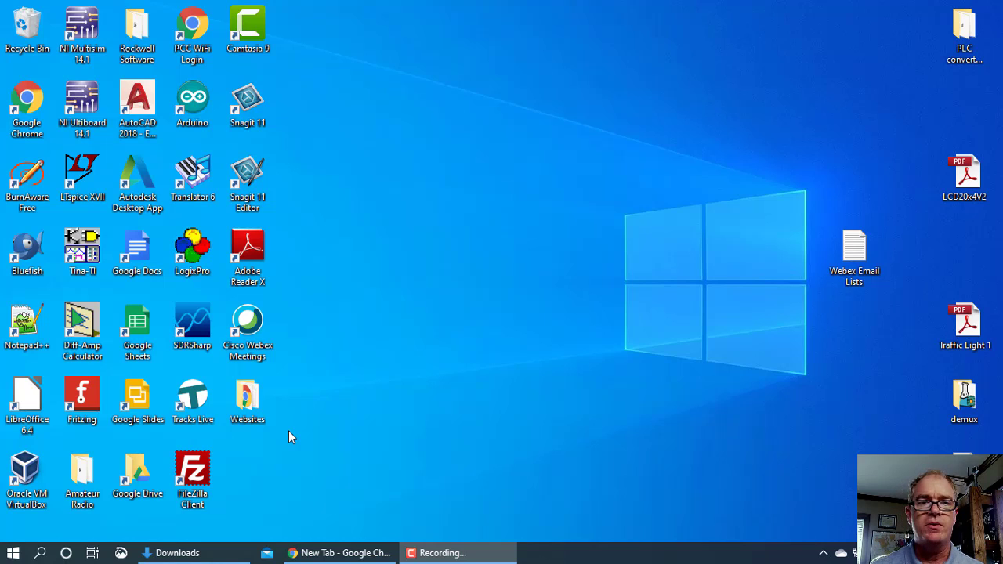
Switch to Chrome and search the web for "automation direct"
click(323, 553)
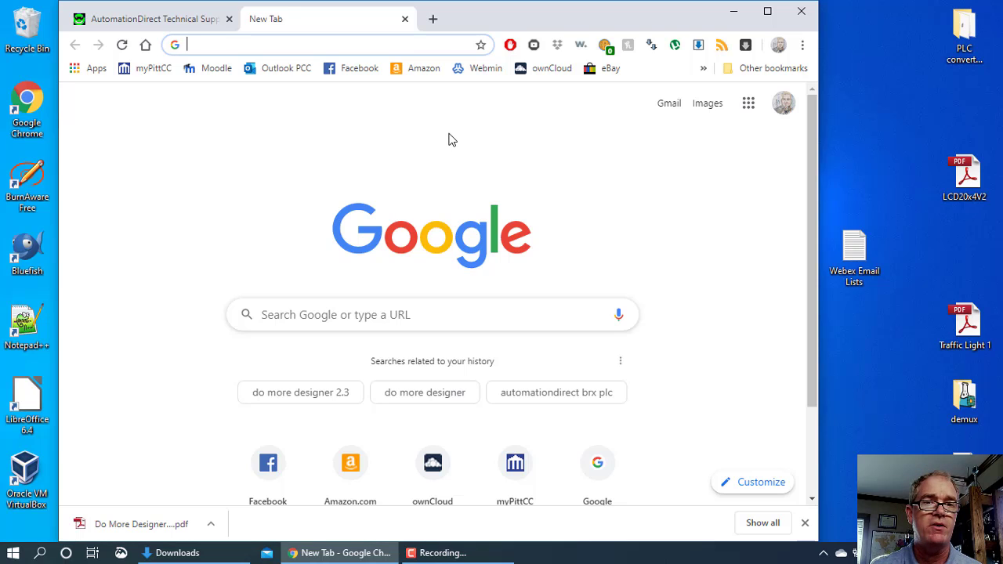
click(357, 313)
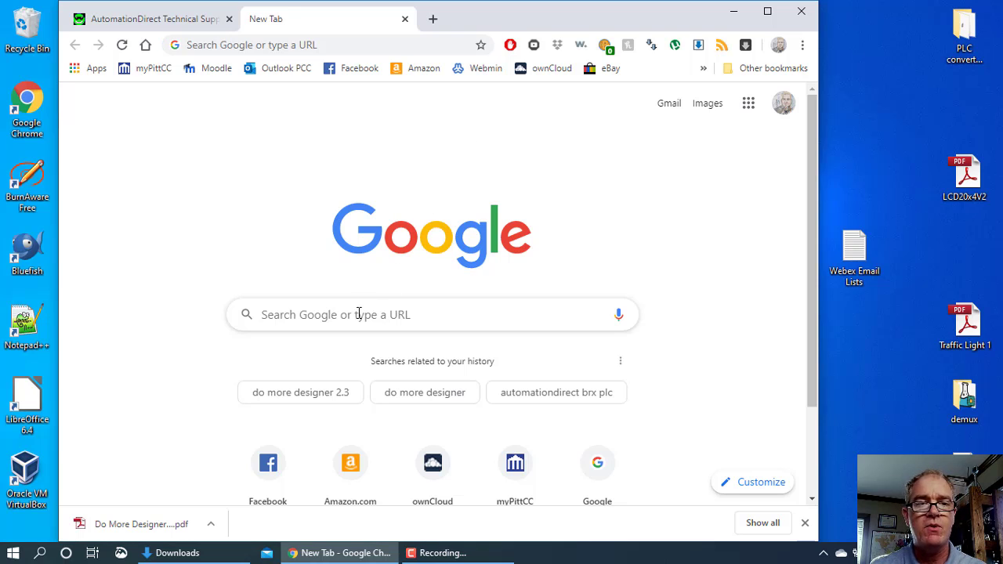
text(auto)
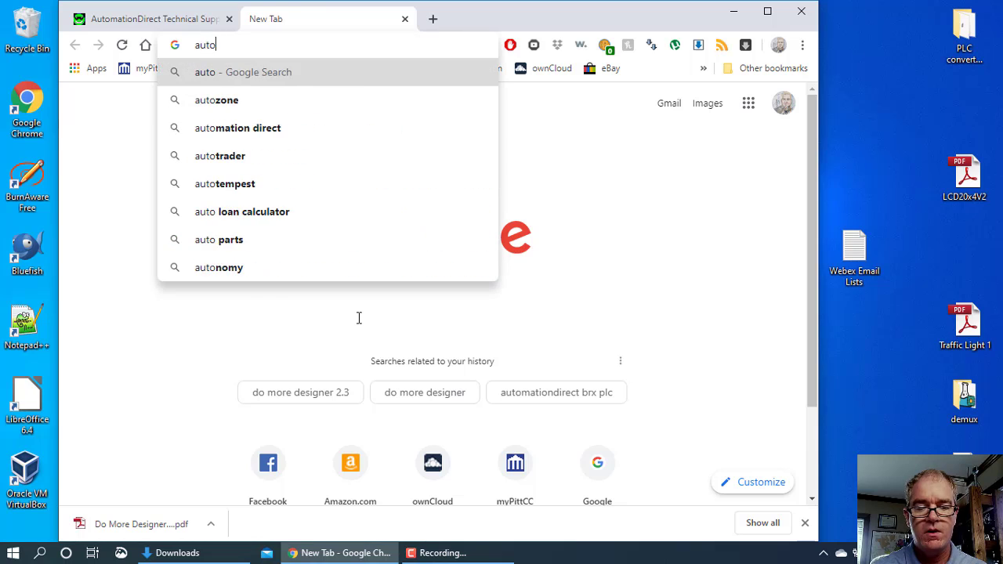
text(mation direct)
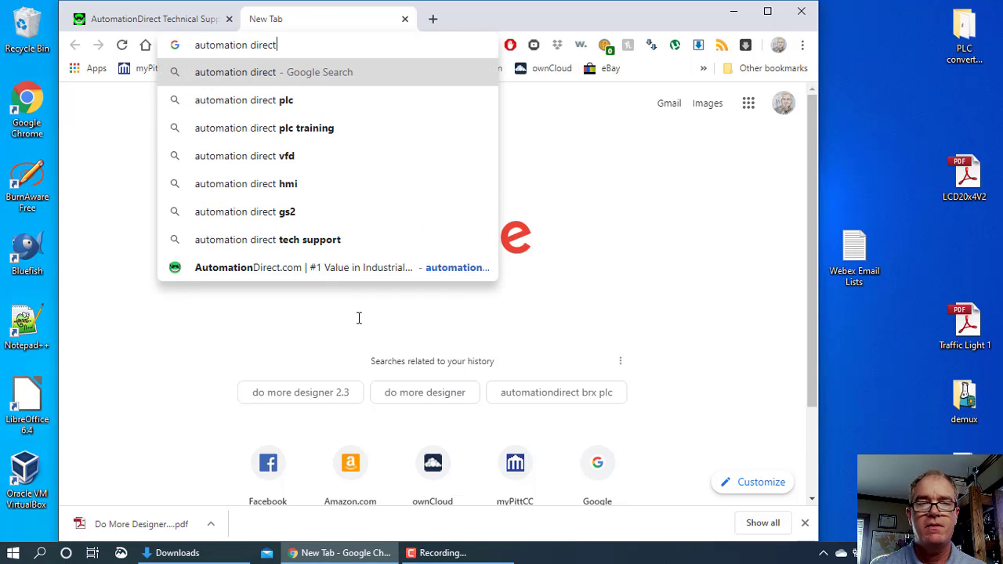
key(Return)
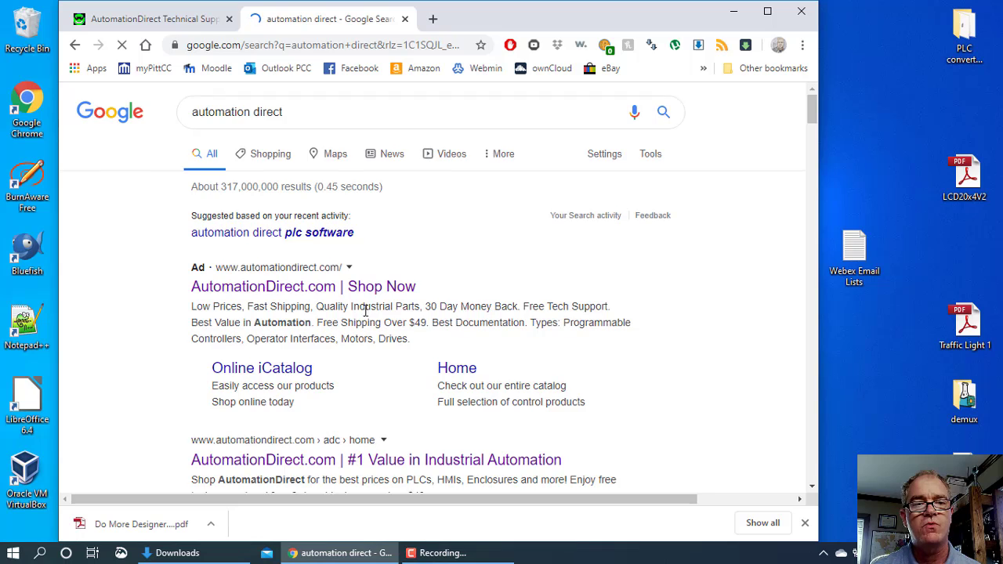
Open the AutomationDirect.com shop from the search results and go to the home page's Programmable Control section
scroll(365, 311, down, 2)
scroll(365, 311, up, 2)
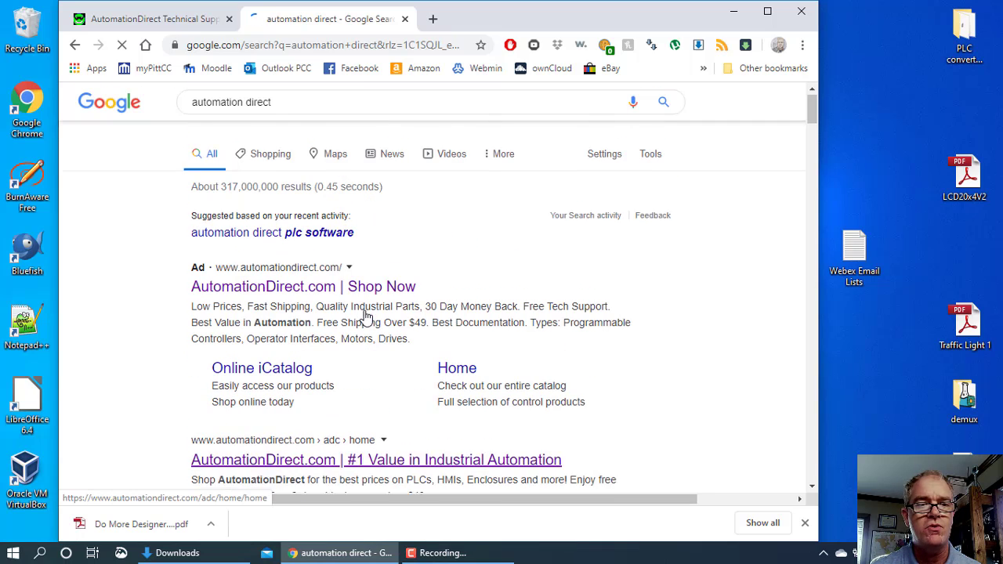
click(296, 299)
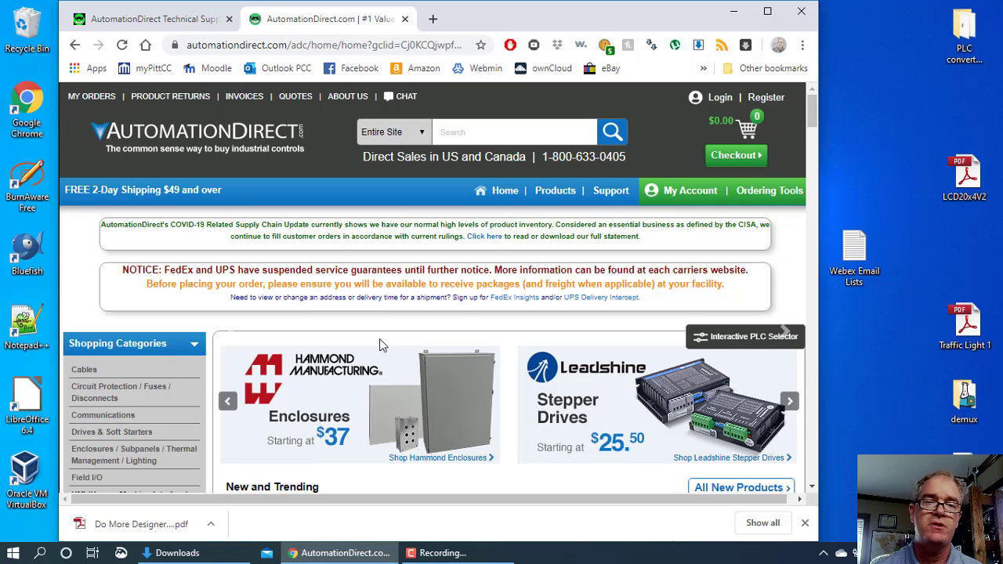
scroll(419, 370, down, 3)
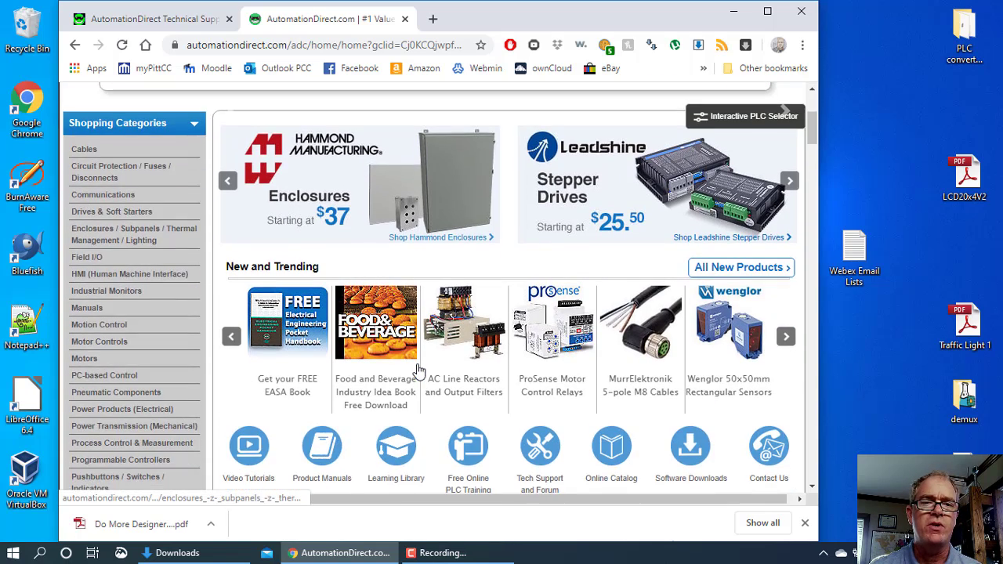
scroll(419, 370, down, 2)
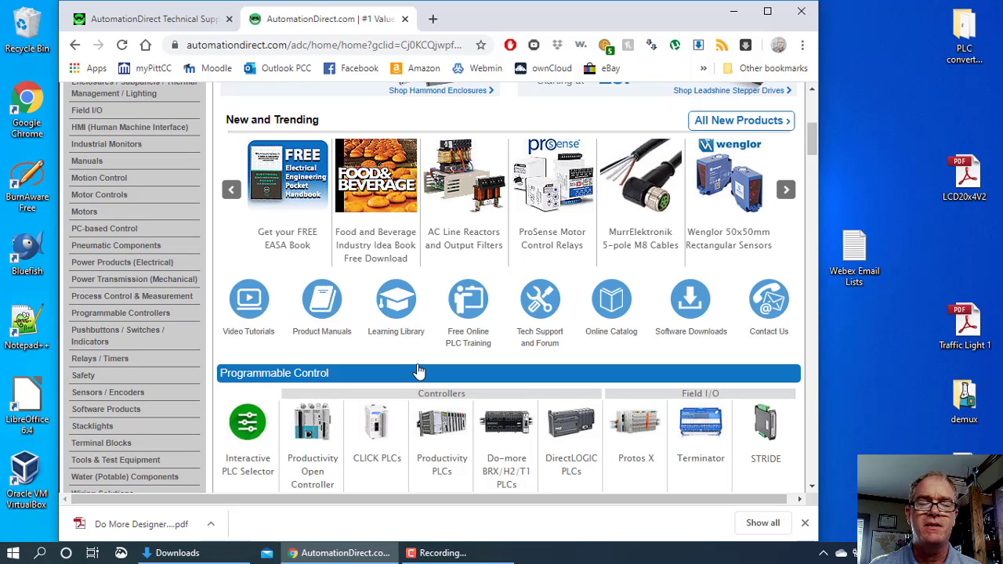
scroll(419, 370, down, 1)
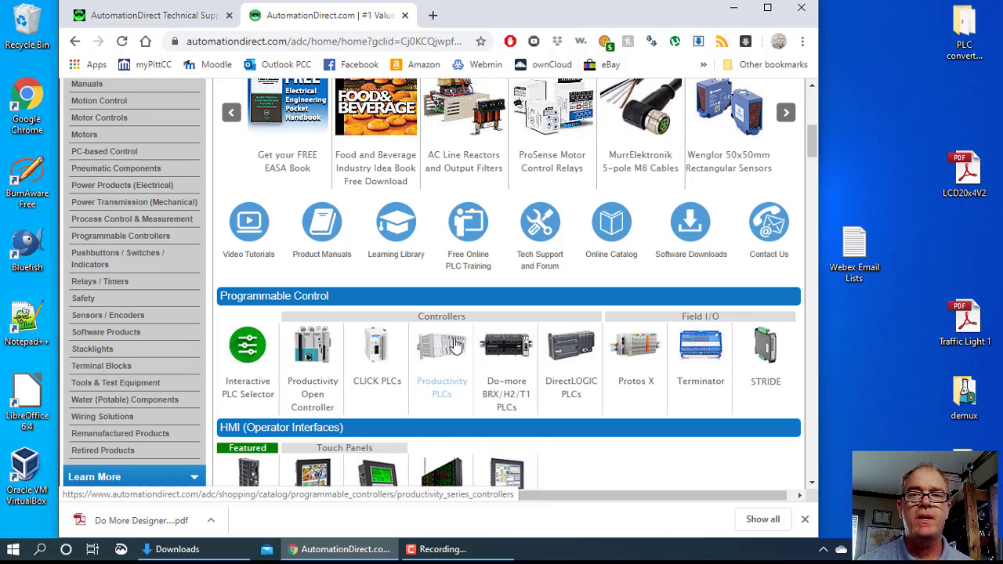
Search the entire site for "d0-05dr" and review the descriptions and prices of the matching PLCs
scroll(456, 346, up, 10)
click(463, 130)
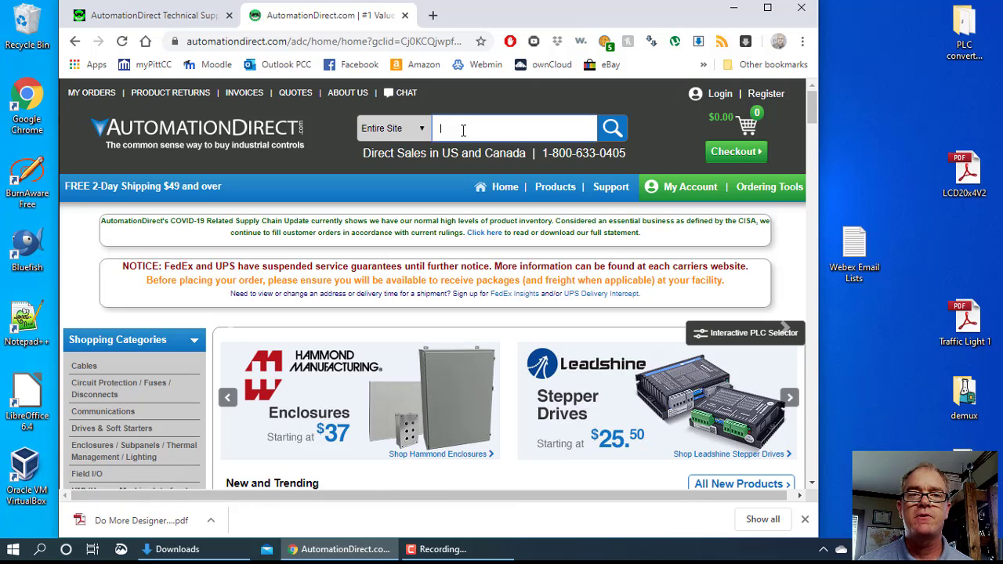
text(d0)
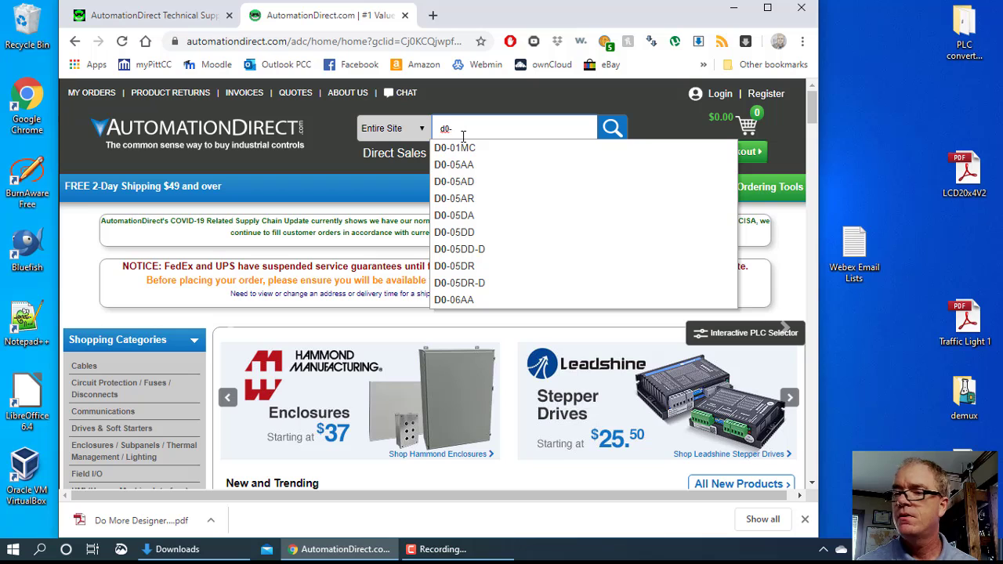
text(-05dr)
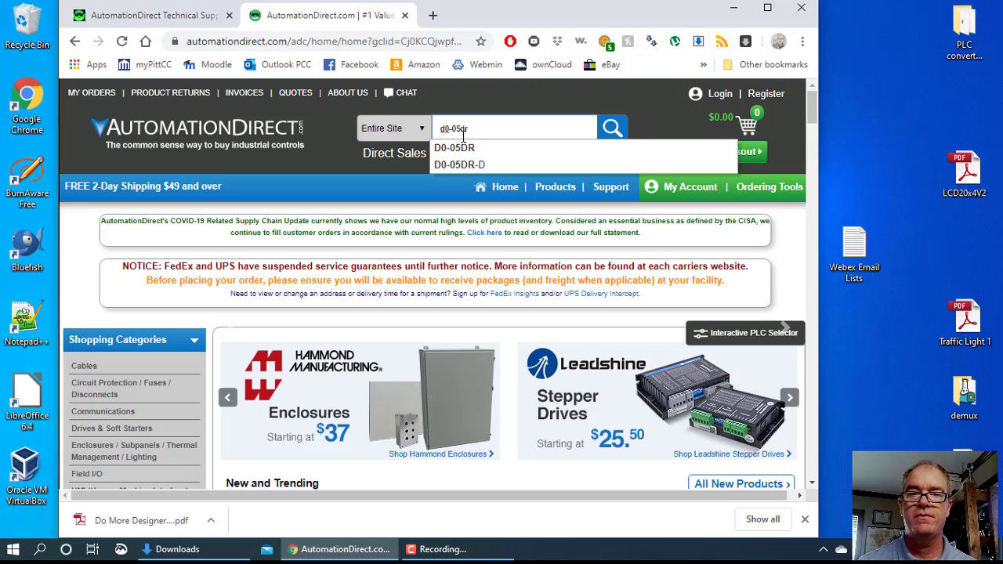
key(Return)
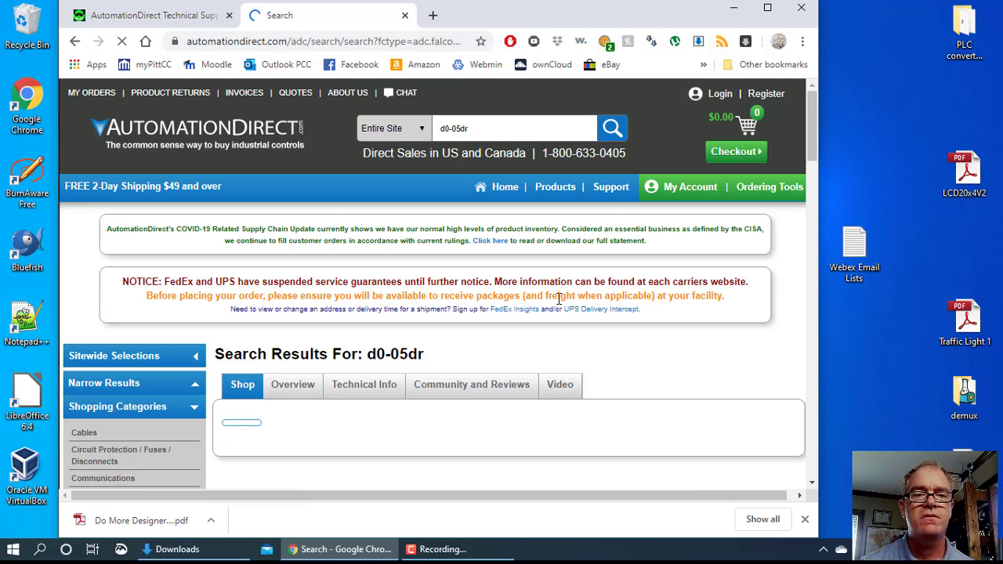
scroll(611, 321, down, 2)
scroll(611, 320, down, 1)
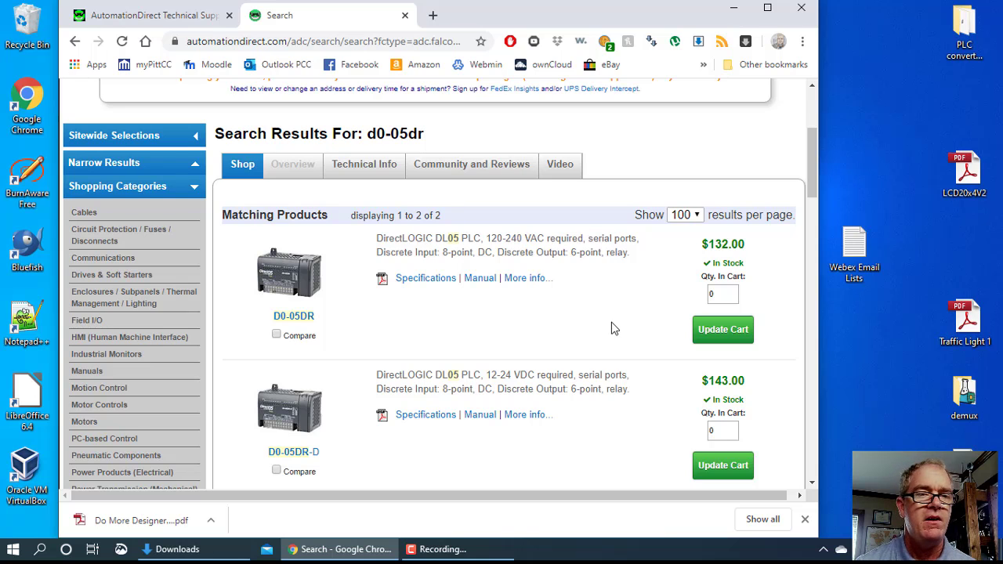
scroll(490, 287, down, 1)
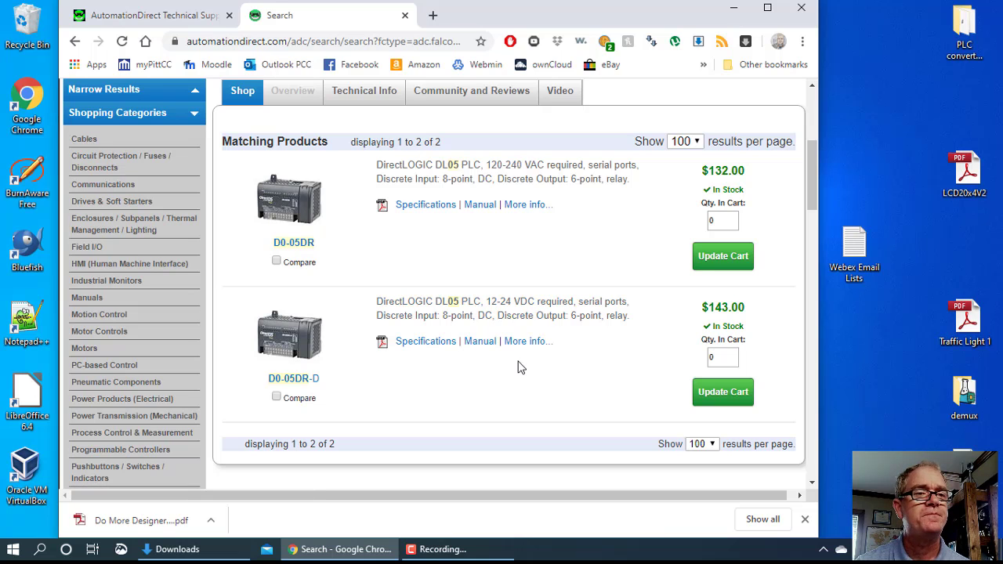
Return to the shop's home page and open the Do-more BRX/H2/T1 PLCs category
scroll(521, 367, up, 4)
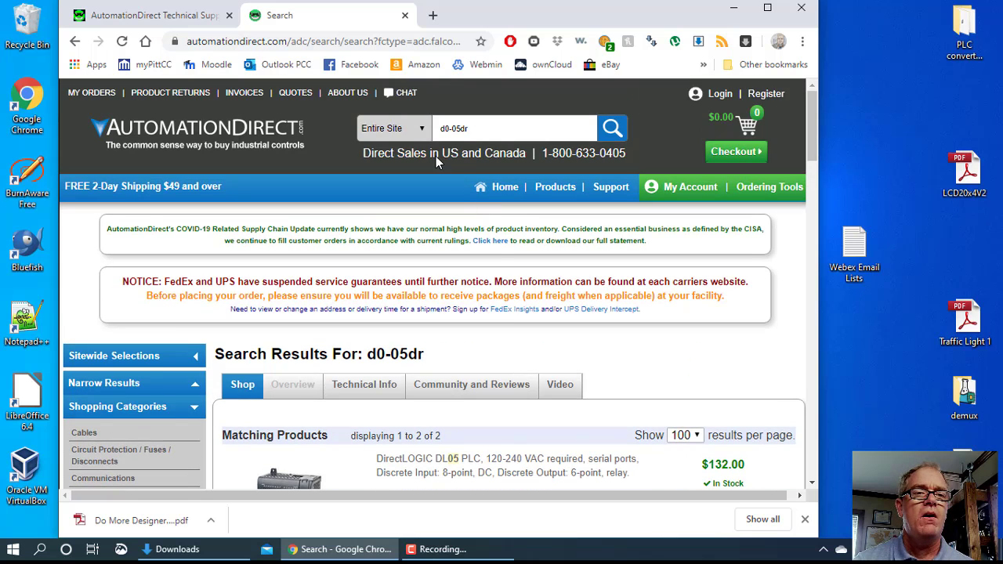
click(197, 139)
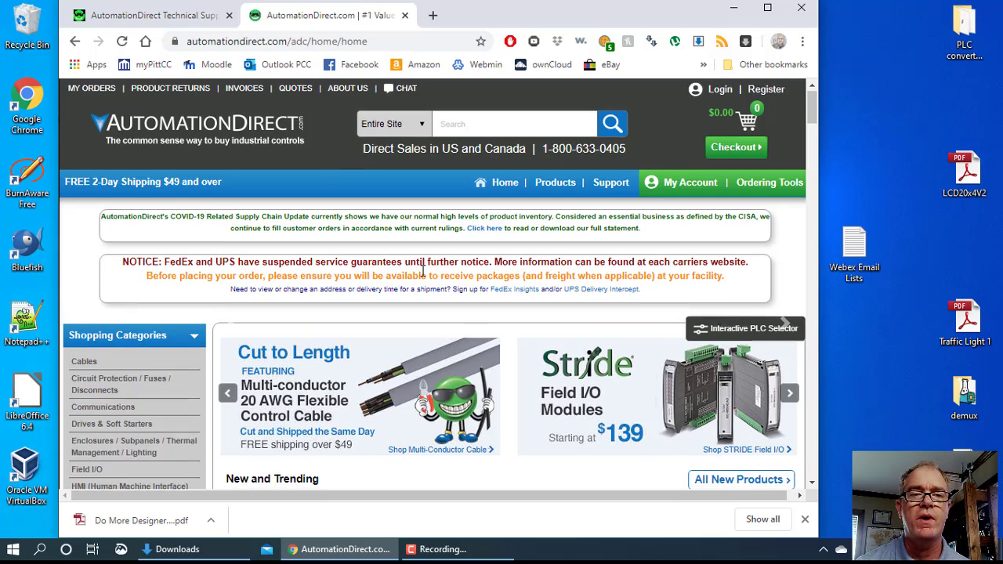
scroll(423, 270, down, 5)
scroll(423, 270, down, 2)
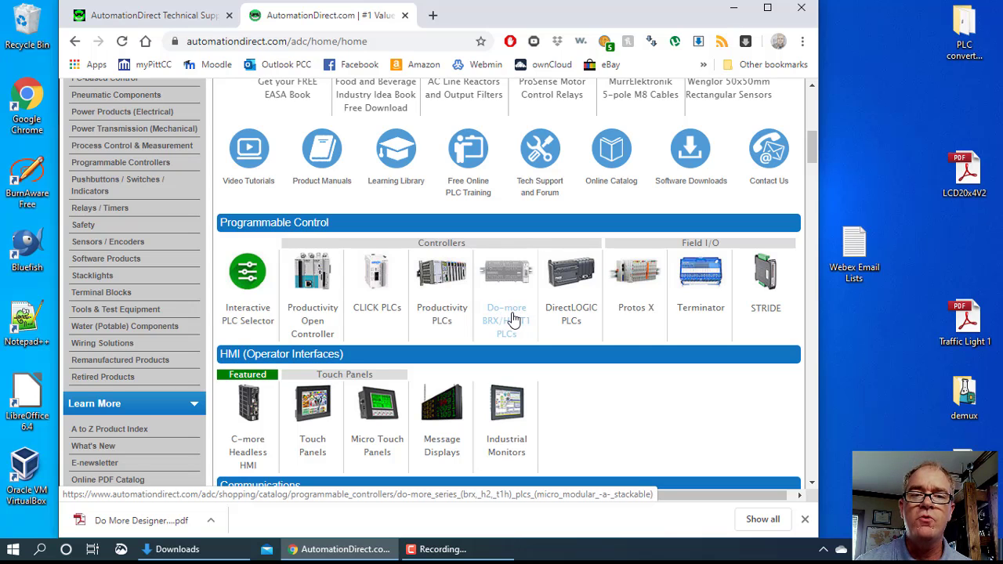
click(514, 319)
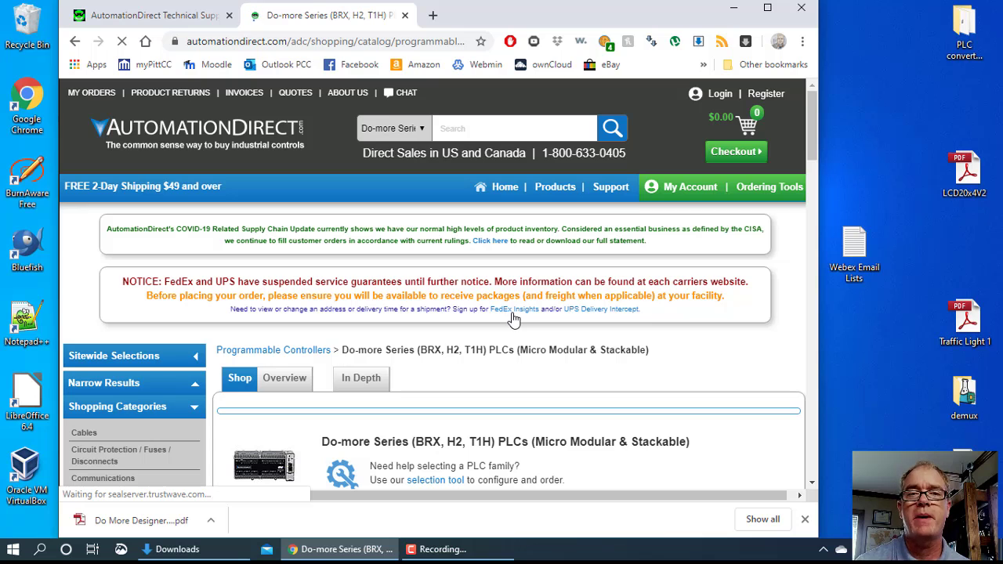
Open the BRX Series PLCs (Stackable Micro Brick) subcategory and look over its product groups
scroll(554, 305, down, 2)
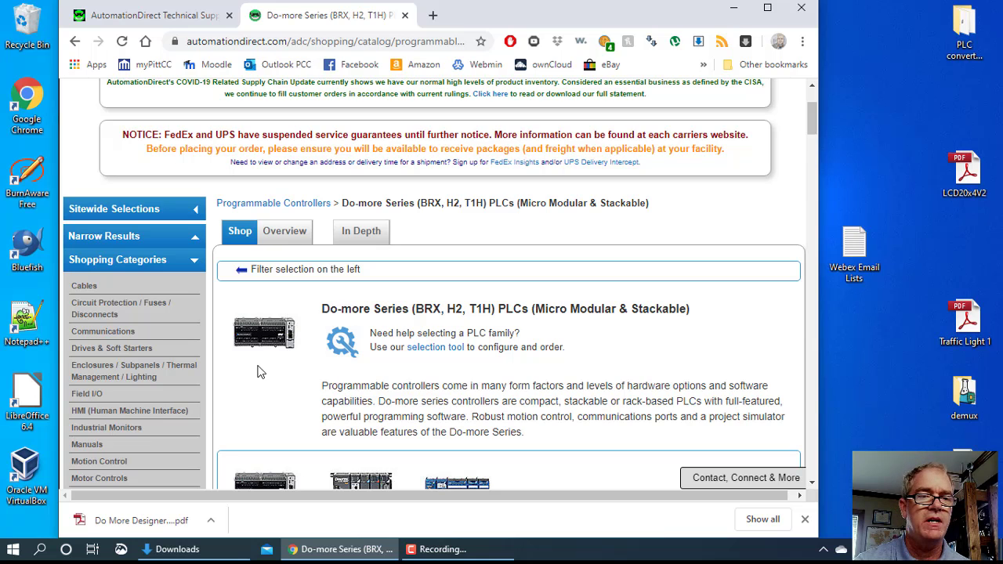
scroll(440, 302, down, 2)
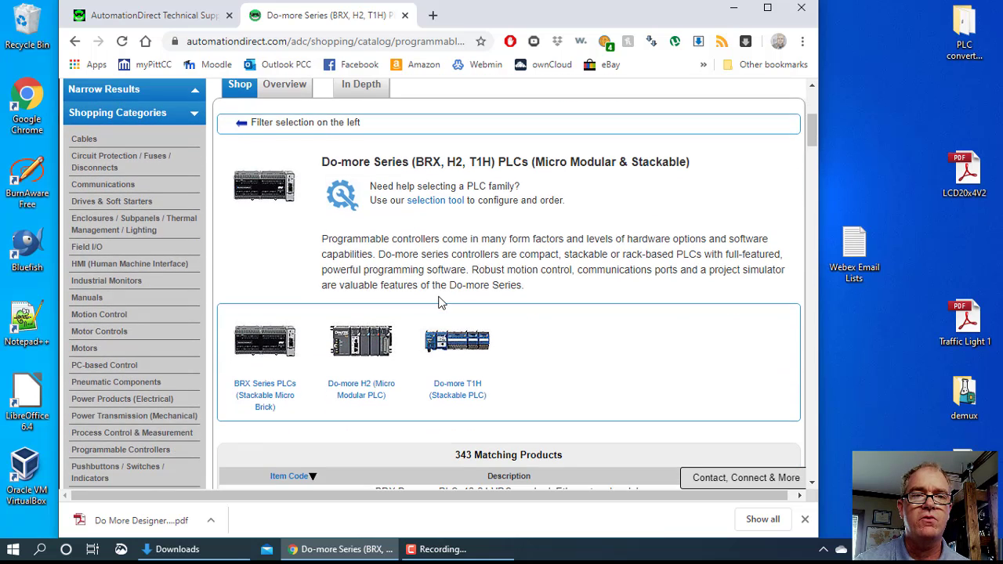
click(269, 404)
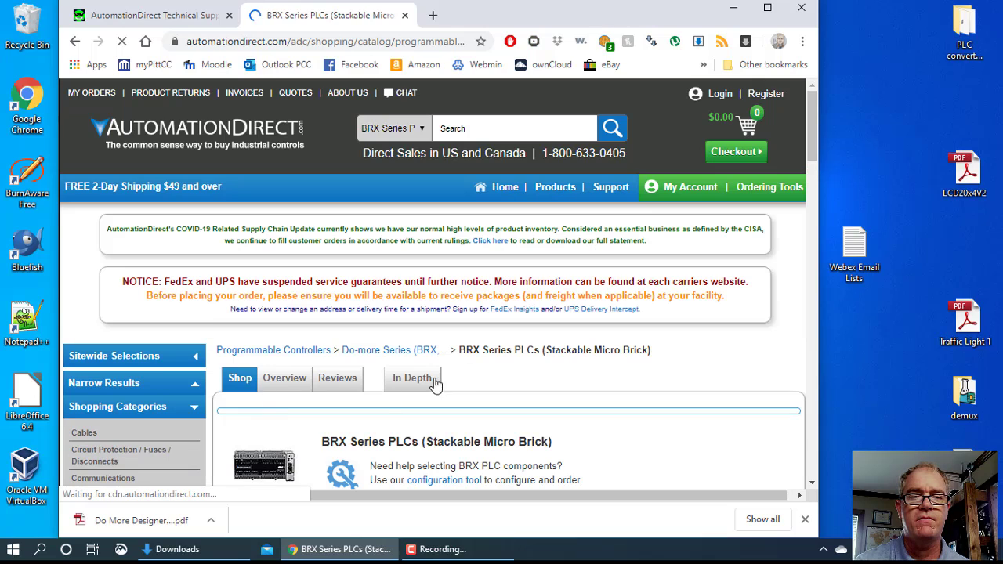
scroll(471, 367, down, 3)
scroll(471, 366, down, 3)
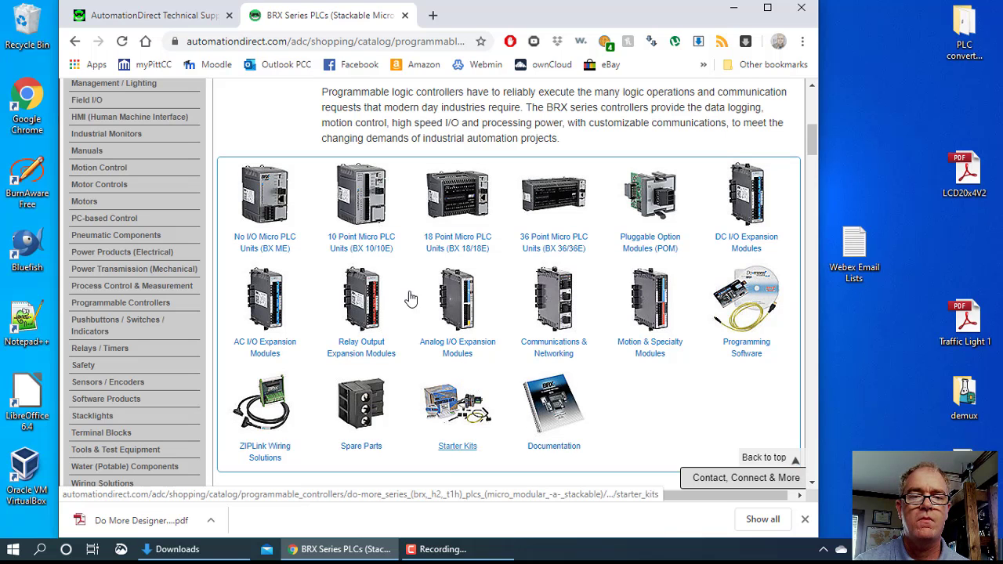
scroll(336, 224, up, 2)
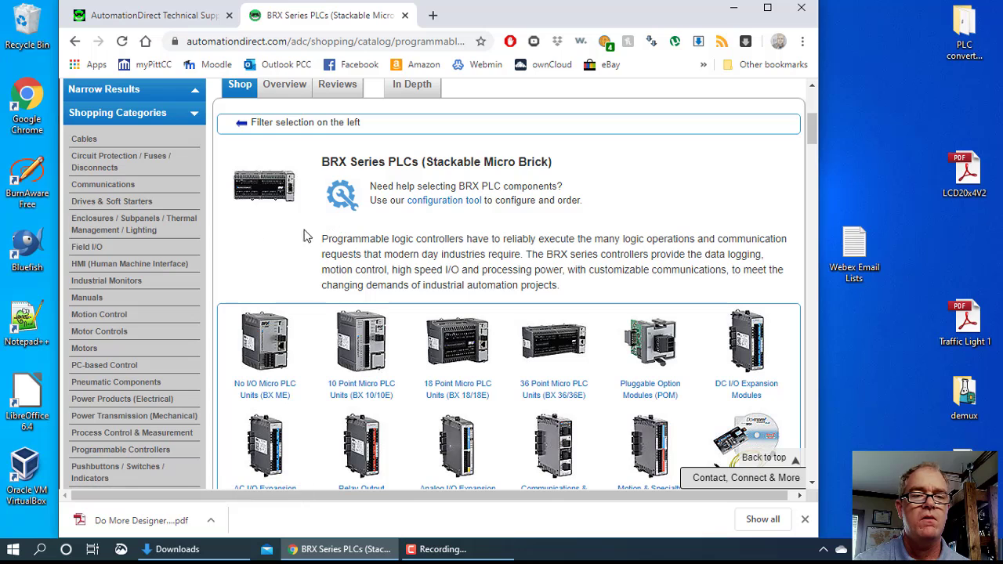
Return to the Do-more Series PLCs category and review the descriptions and prices of the listed BRX PLC models
click(74, 41)
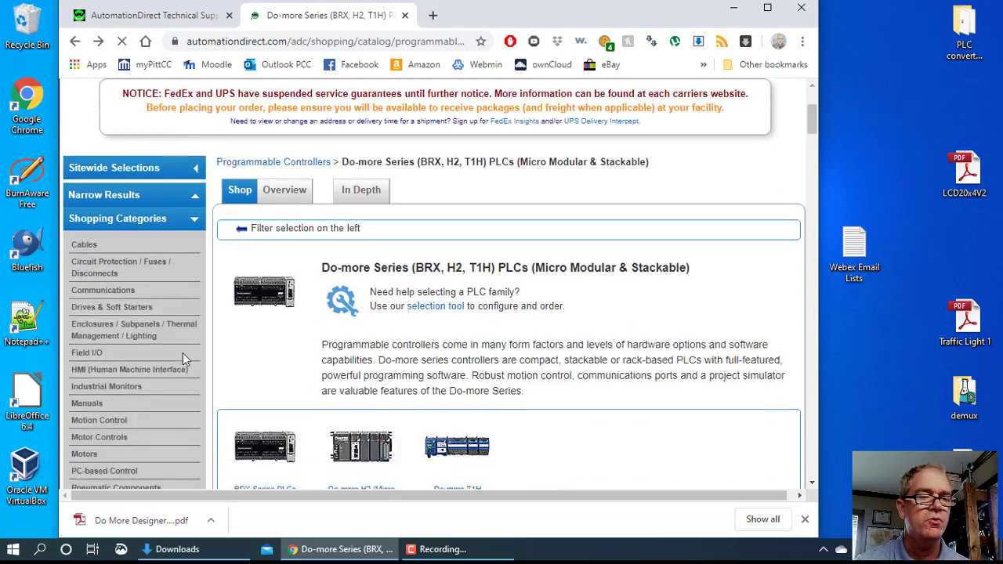
scroll(183, 353, down, 10)
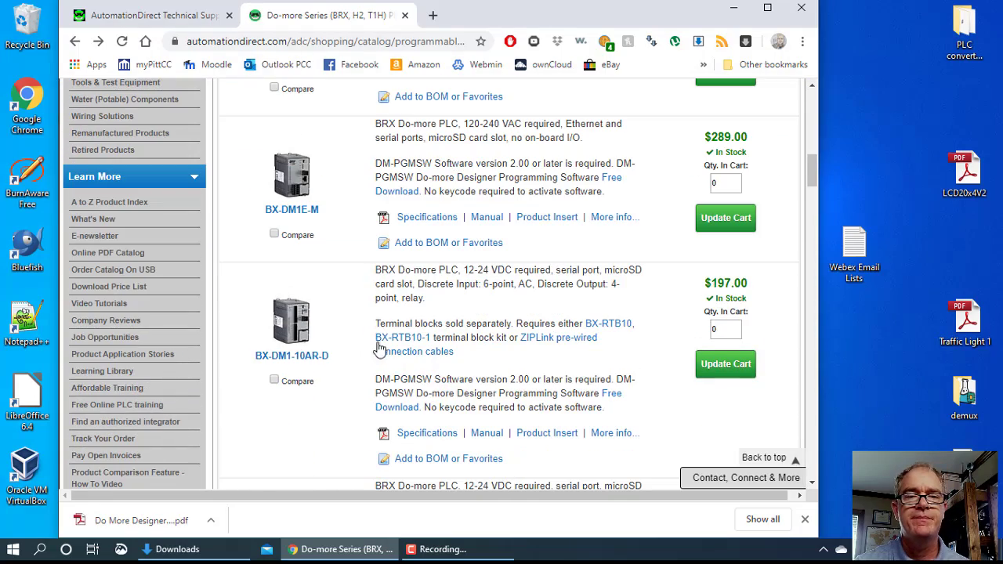
scroll(384, 347, up, 3)
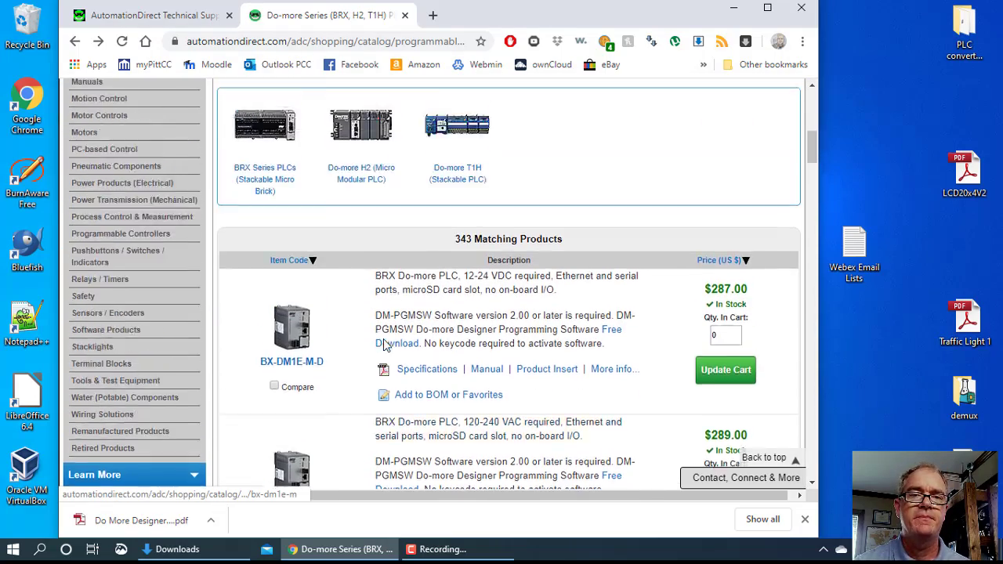
scroll(384, 343, up, 3)
scroll(447, 309, down, 4)
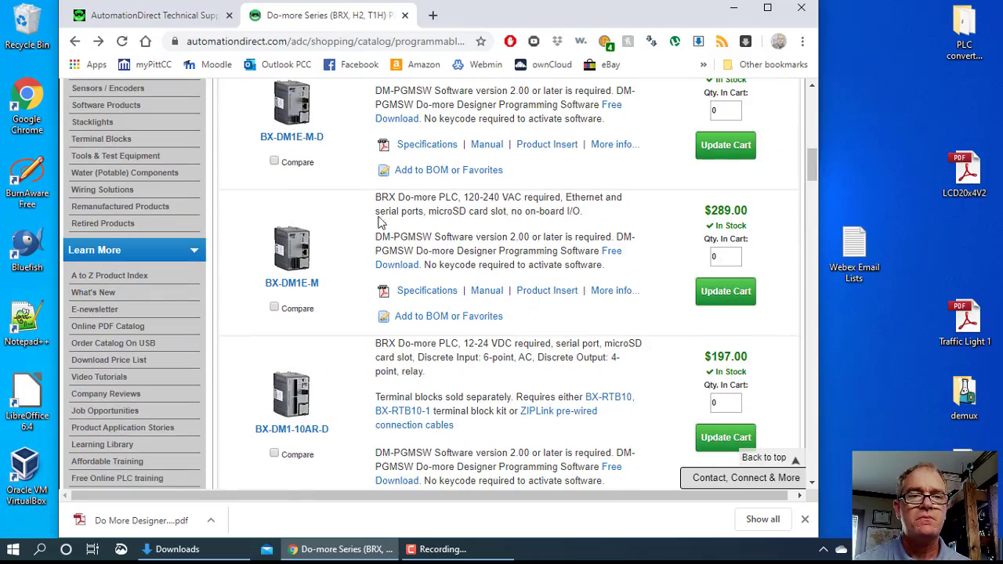
scroll(492, 188, down, 1)
scroll(444, 264, down, 10)
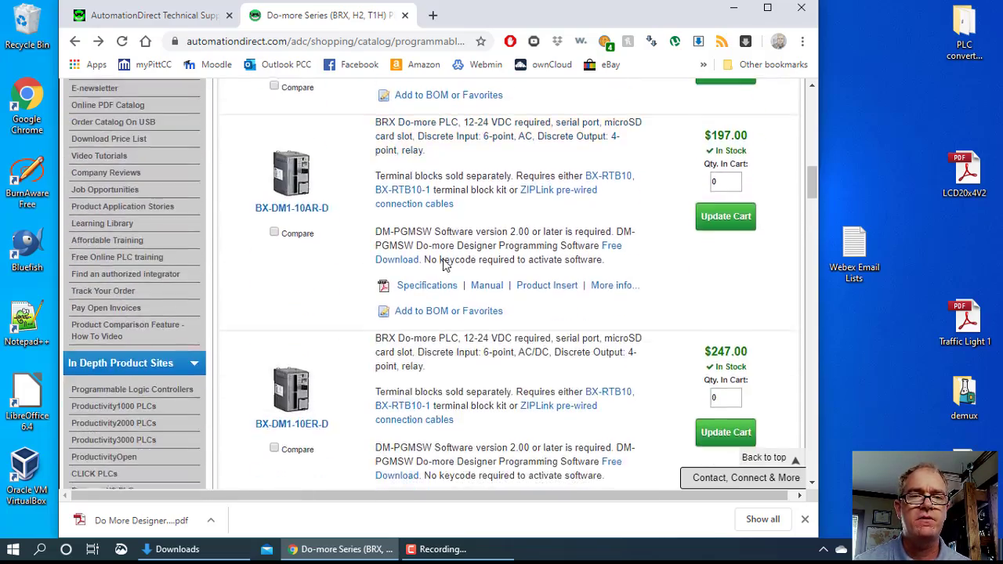
scroll(460, 256, down, 15)
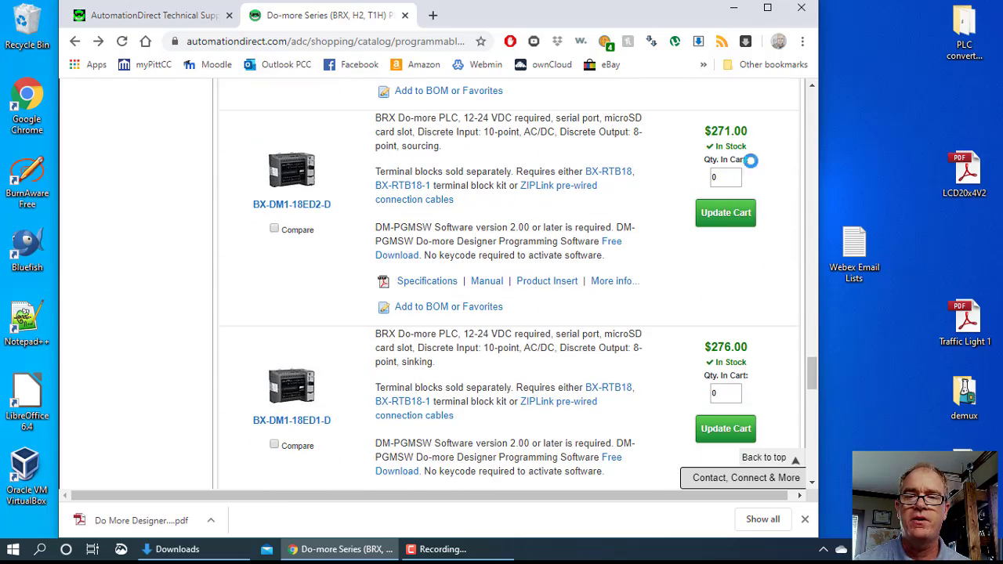
scroll(587, 305, up, 8)
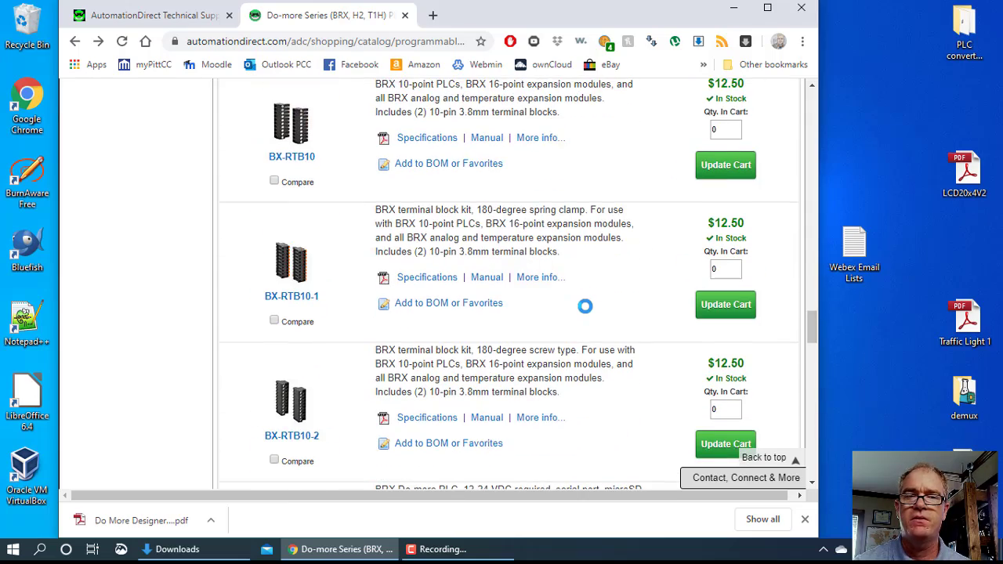
scroll(585, 306, up, 8)
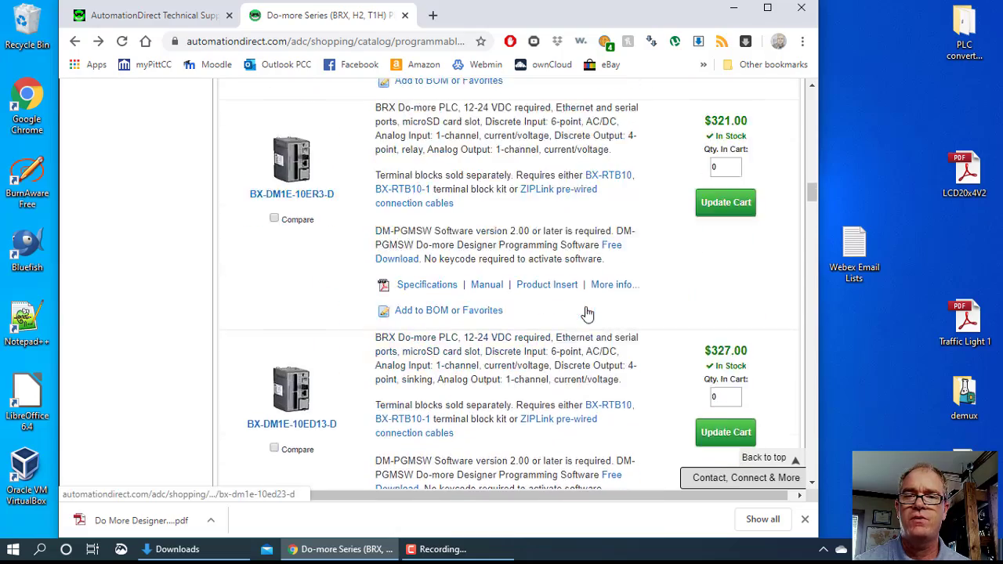
scroll(587, 313, up, 5)
scroll(588, 313, down, 5)
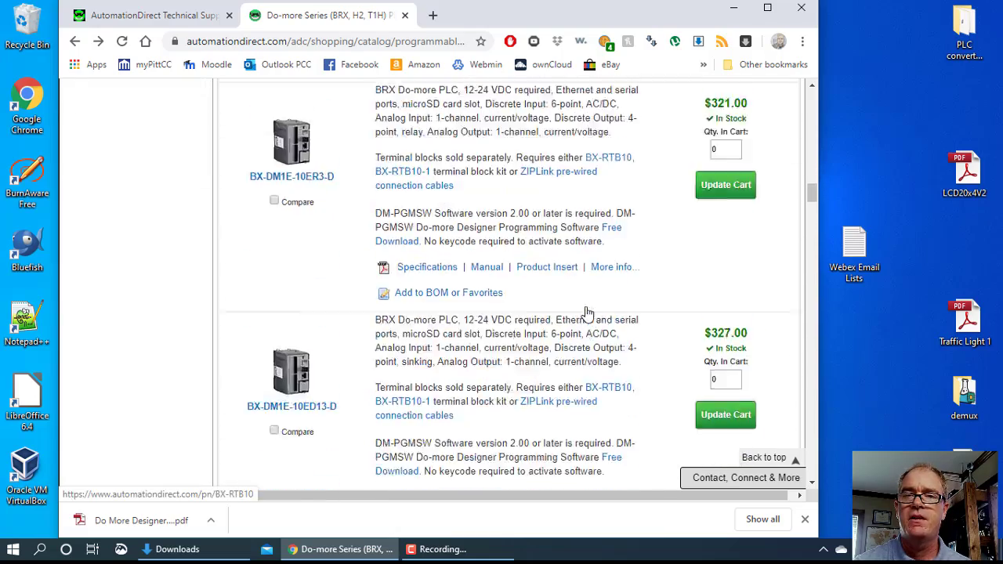
scroll(588, 313, down, 4)
scroll(588, 314, down, 12)
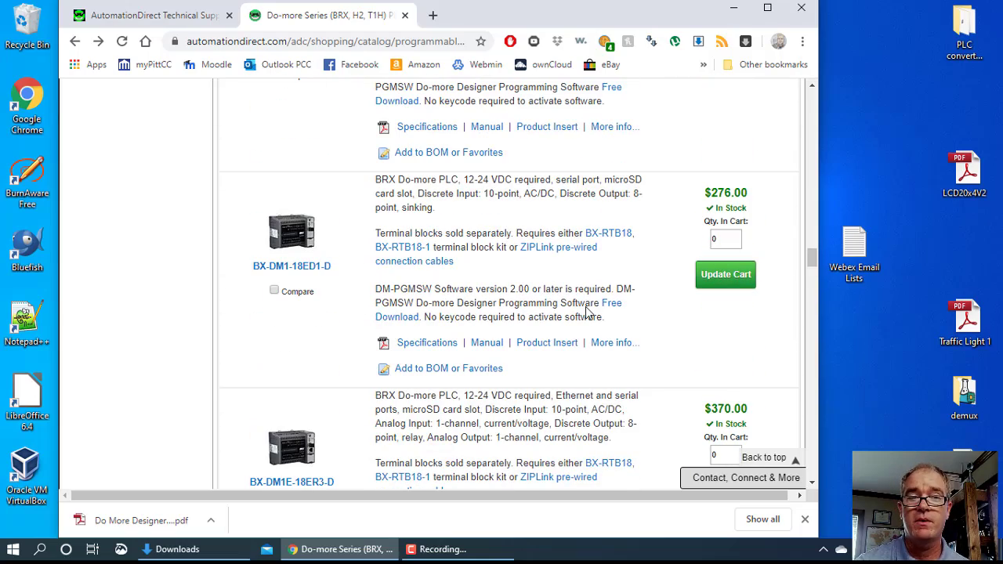
scroll(587, 312, up, 14)
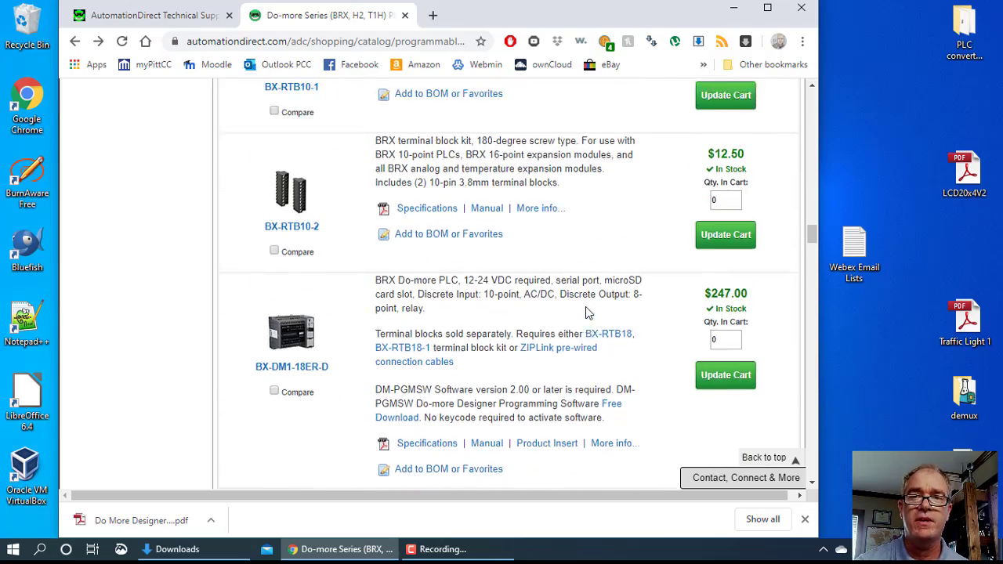
scroll(588, 313, up, 10)
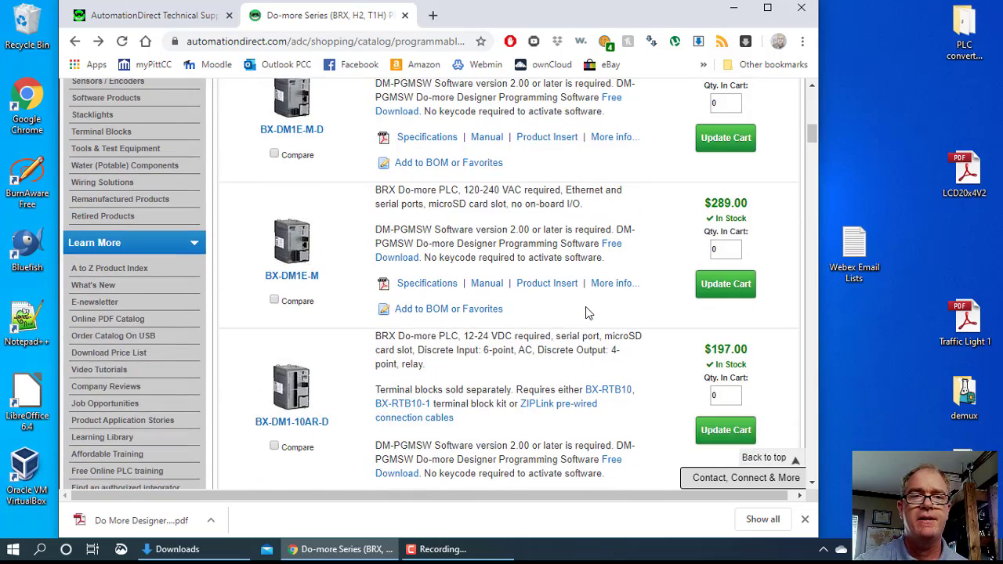
scroll(585, 312, up, 10)
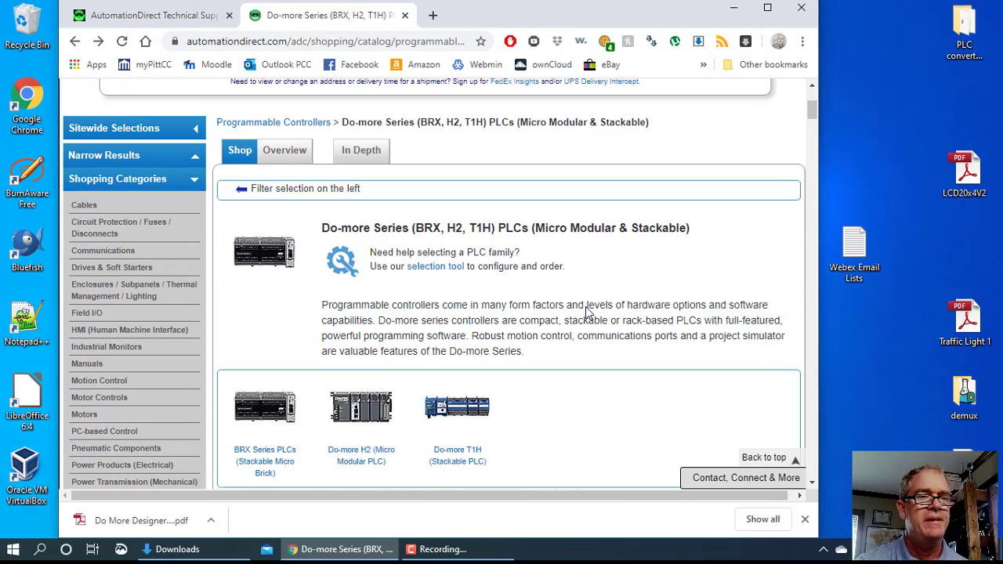
Search the Do-more Series category for "do more designer"
scroll(585, 311, up, 5)
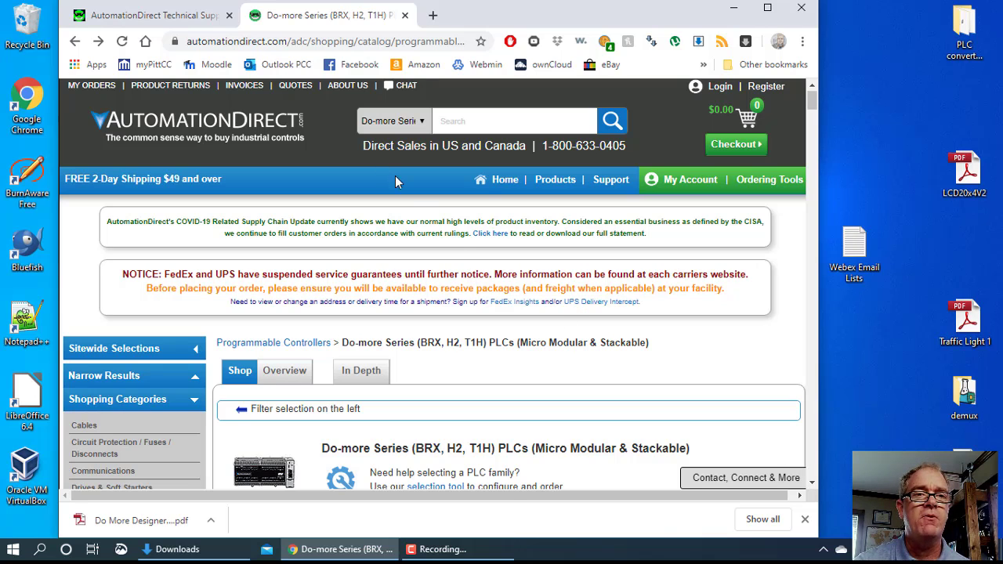
click(472, 120)
text(do more)
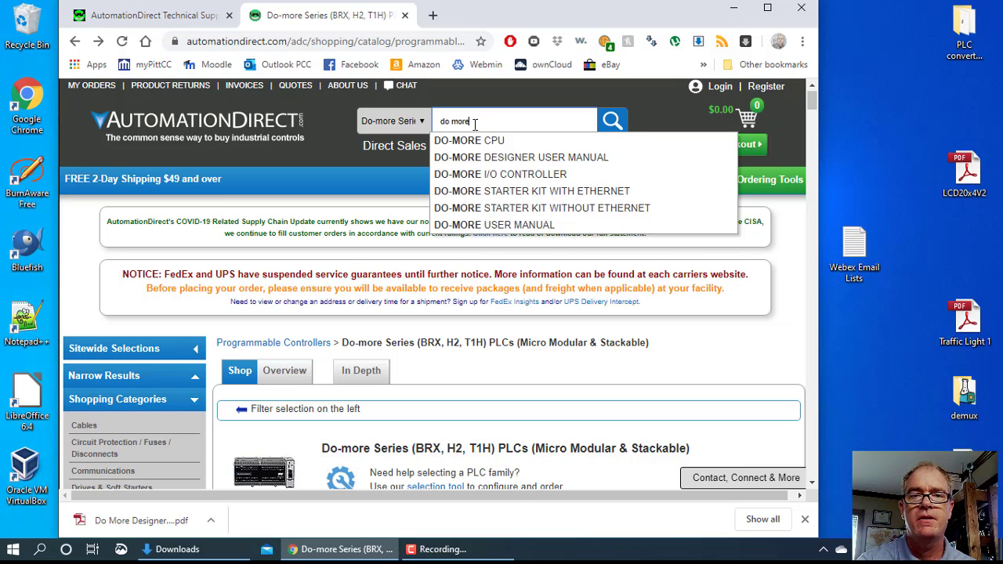
text( designer)
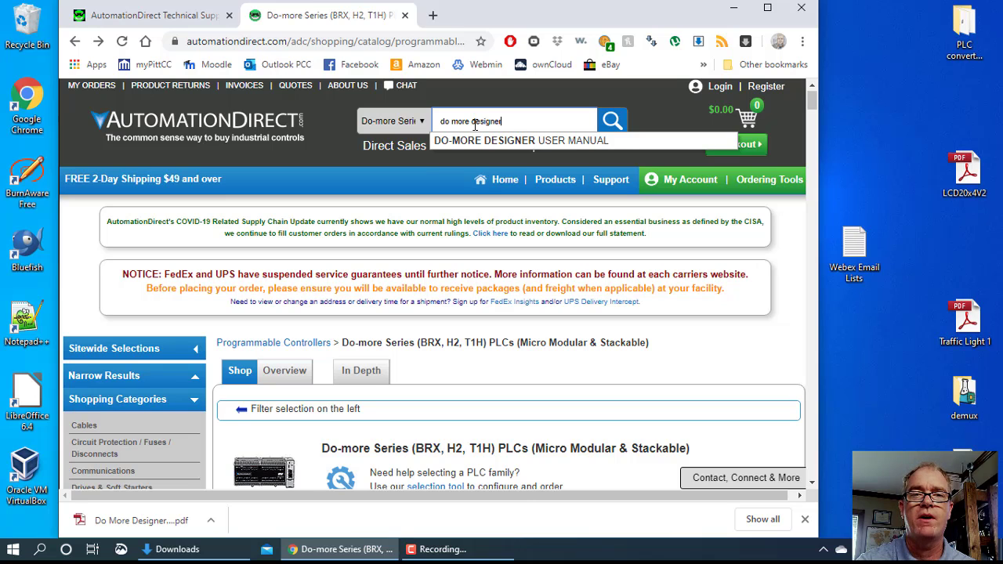
key(Return)
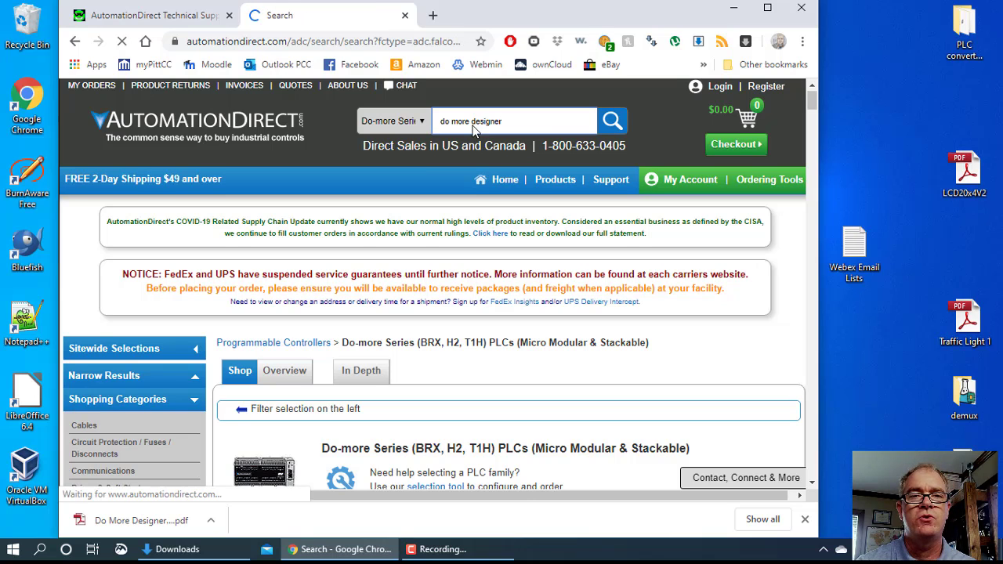
Review the matching Do-more Designer manual and the USB and CD software listings, including their notes and prices
scroll(555, 332, down, 3)
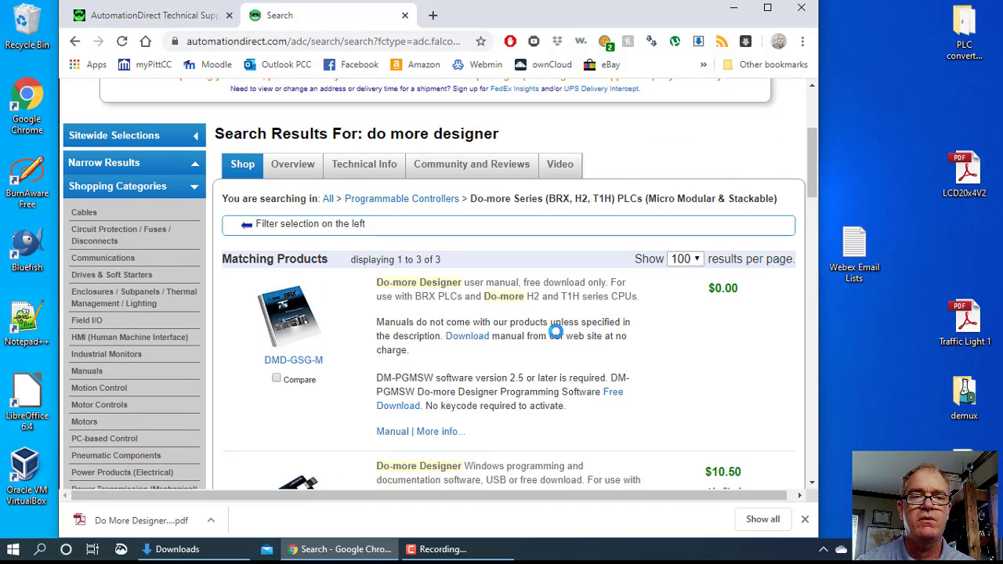
scroll(555, 332, down, 2)
scroll(557, 335, down, 1)
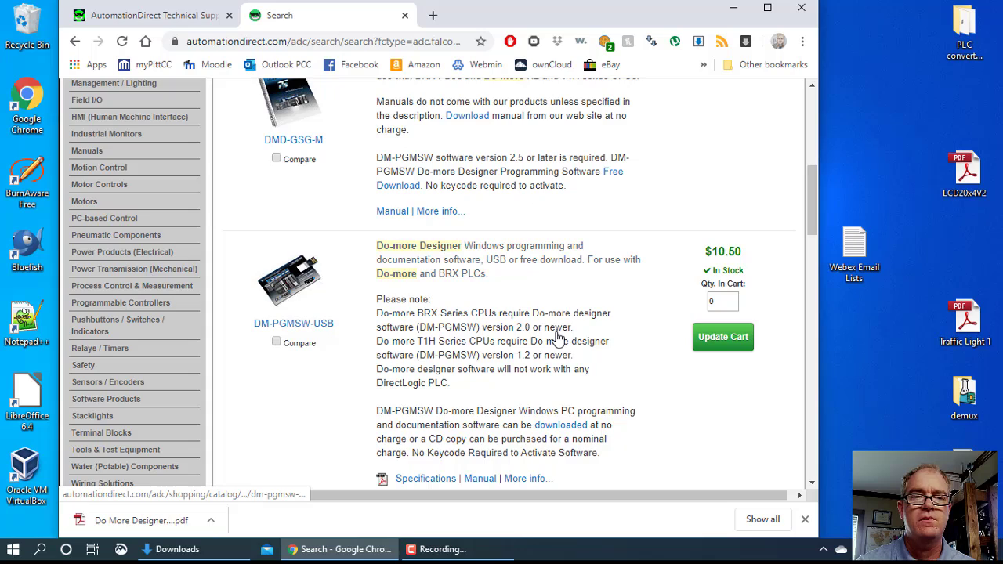
scroll(557, 335, down, 4)
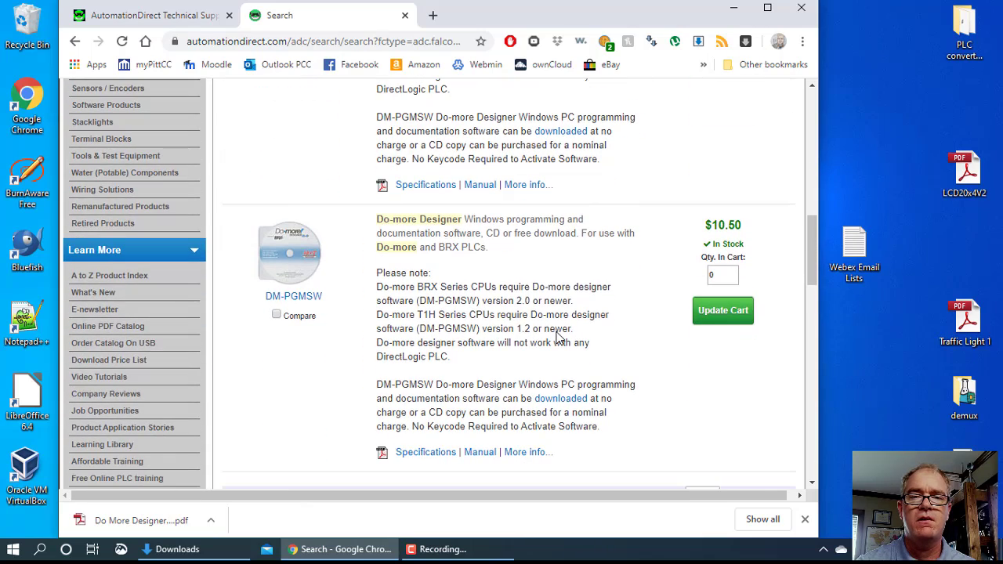
scroll(557, 335, down, 3)
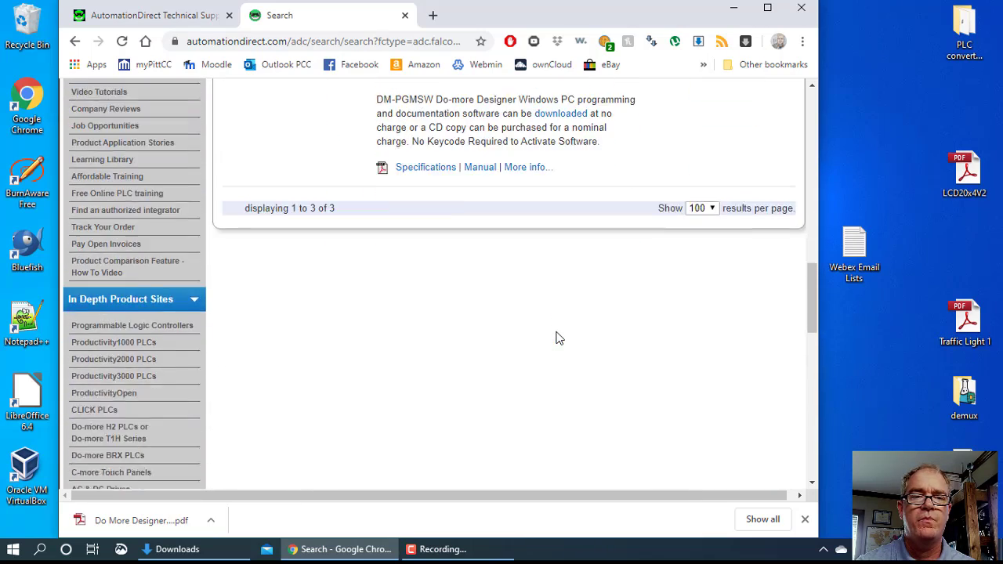
scroll(556, 338, up, 7)
scroll(556, 337, down, 3)
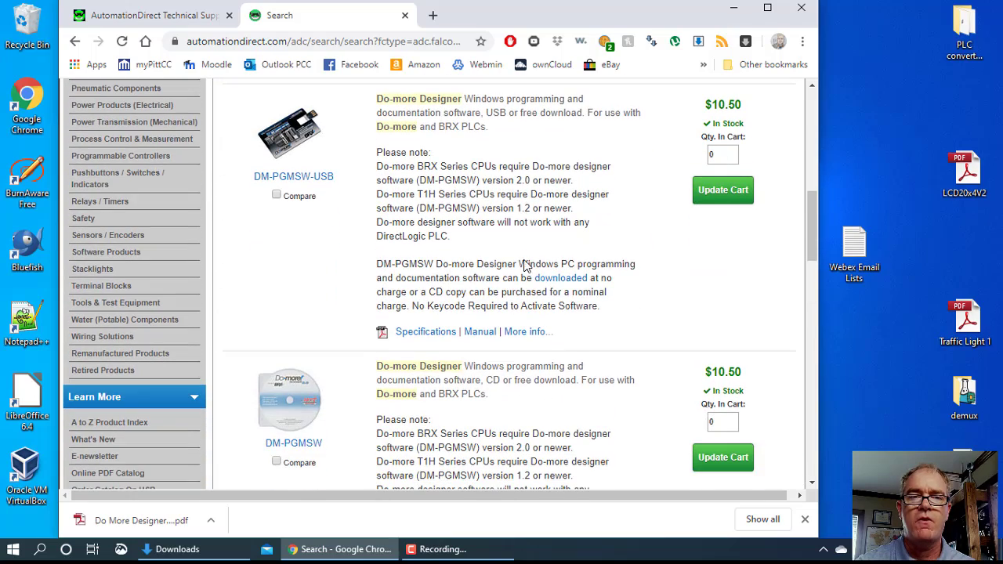
scroll(549, 255, down, 3)
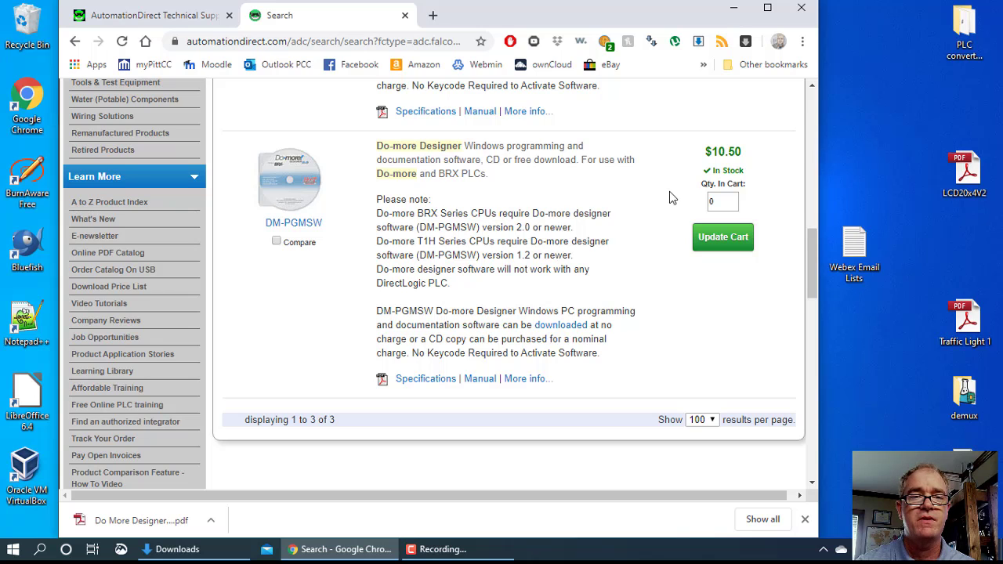
Open the software download page linked in the DM-PGMSW listing and go to its Do-more! Designer Software Getting Started Guide
click(561, 326)
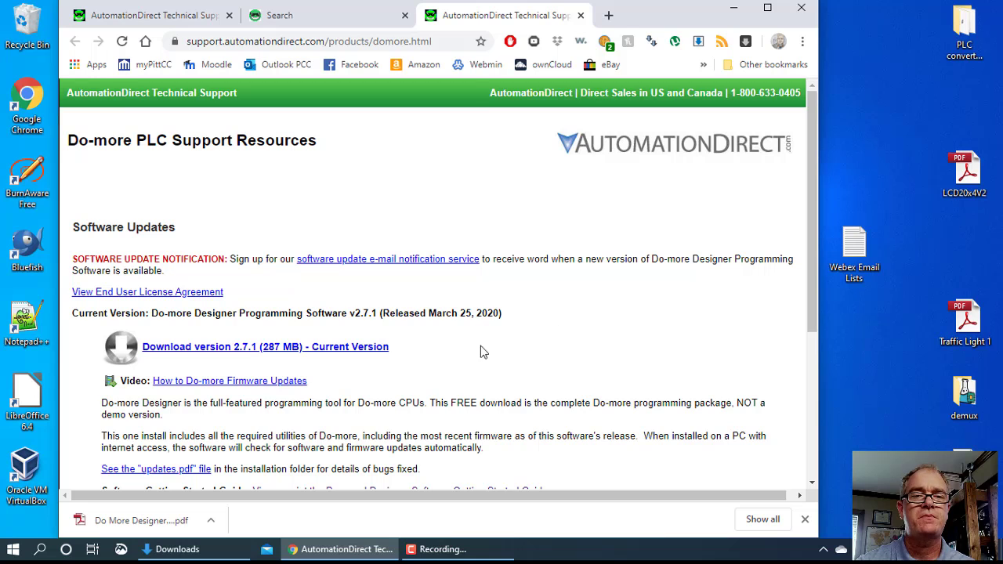
scroll(506, 337, down, 2)
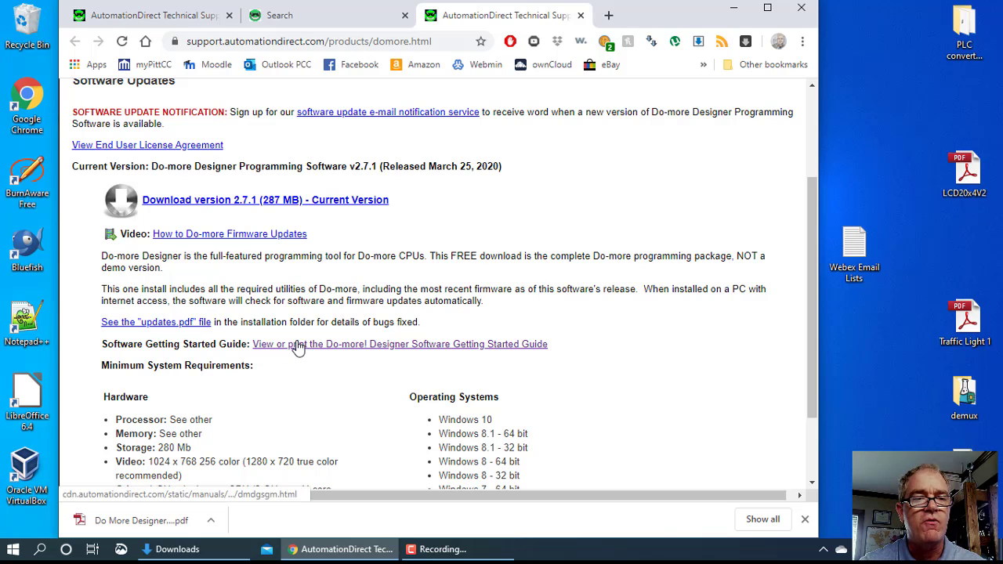
click(376, 349)
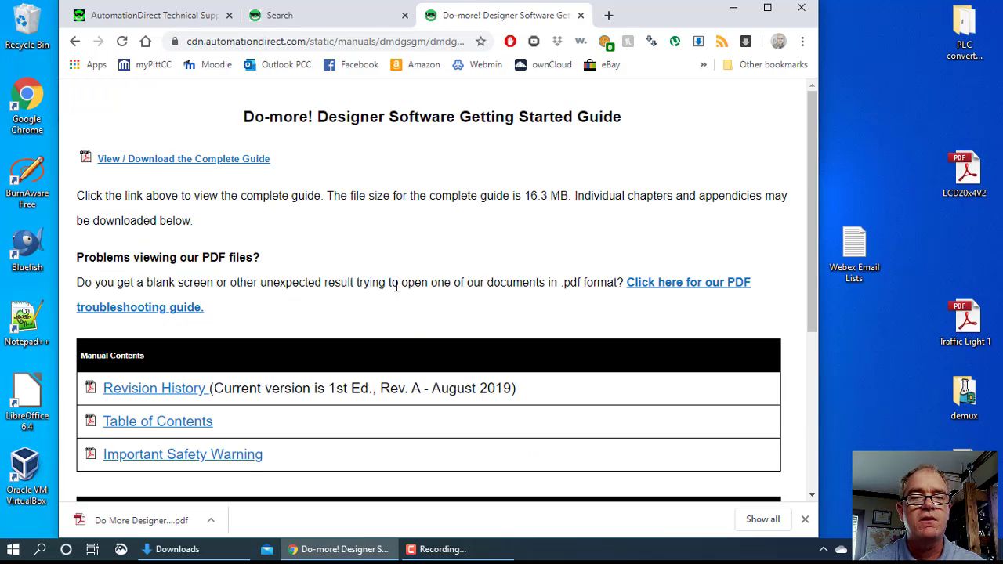
Look over the guide's chapters and appendices and open the complete guide as a PDF
scroll(396, 286, down, 5)
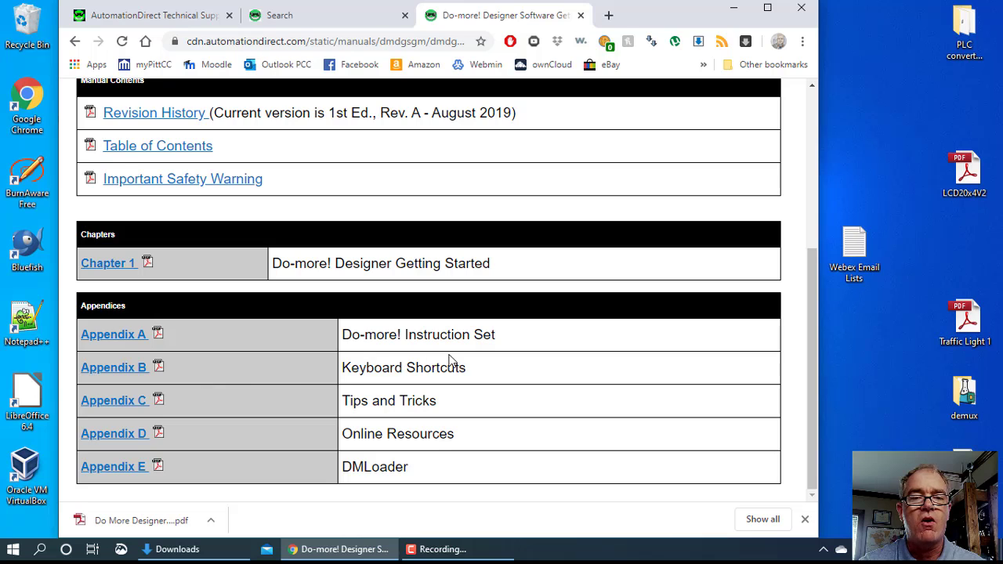
scroll(450, 358, up, 3)
scroll(365, 403, down, 3)
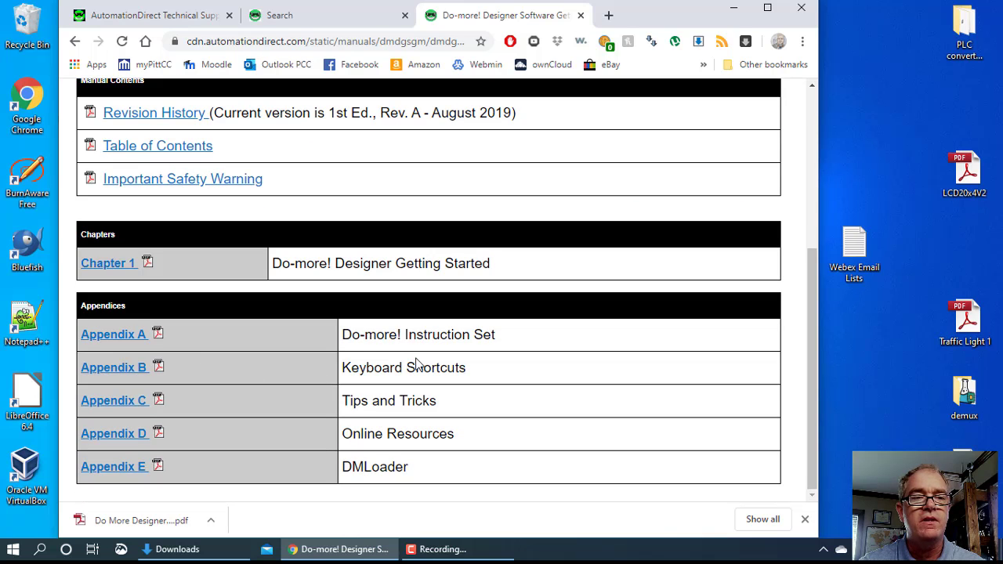
scroll(416, 364, up, 4)
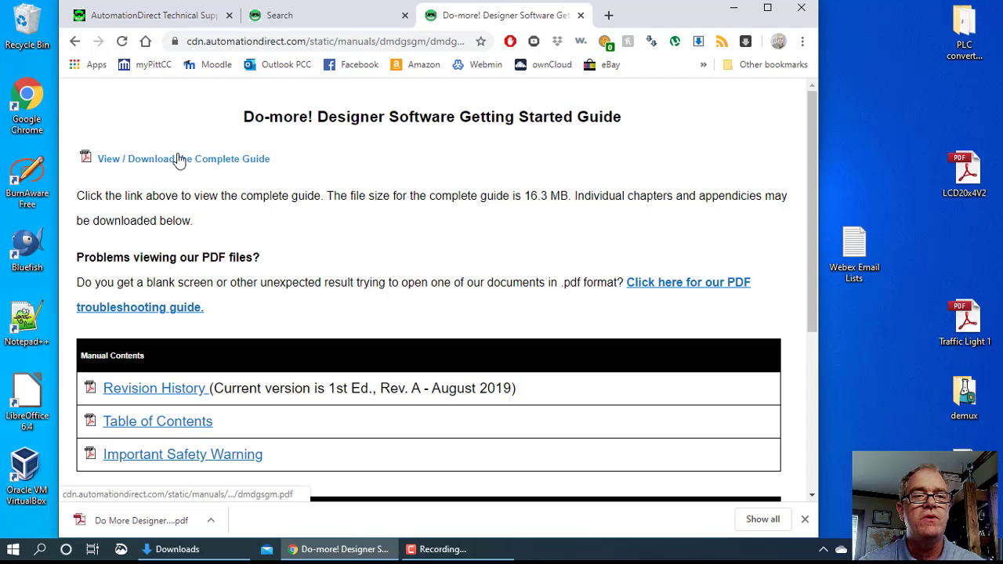
click(224, 161)
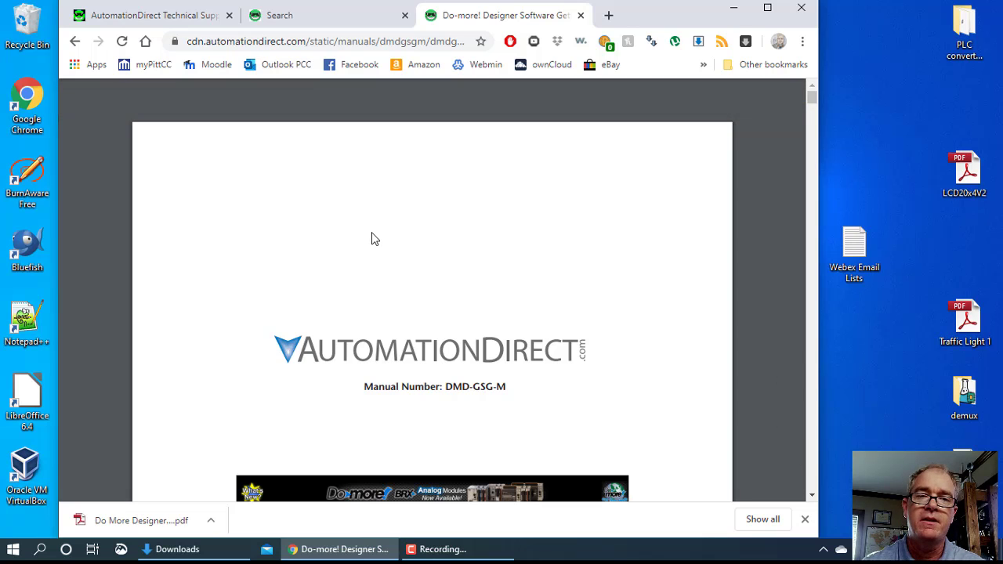
Skim the opening pages of the guide and save the PDF in Downloads as "Do More Designer MANUAL", replacing the existing file
scroll(431, 259, down, 10)
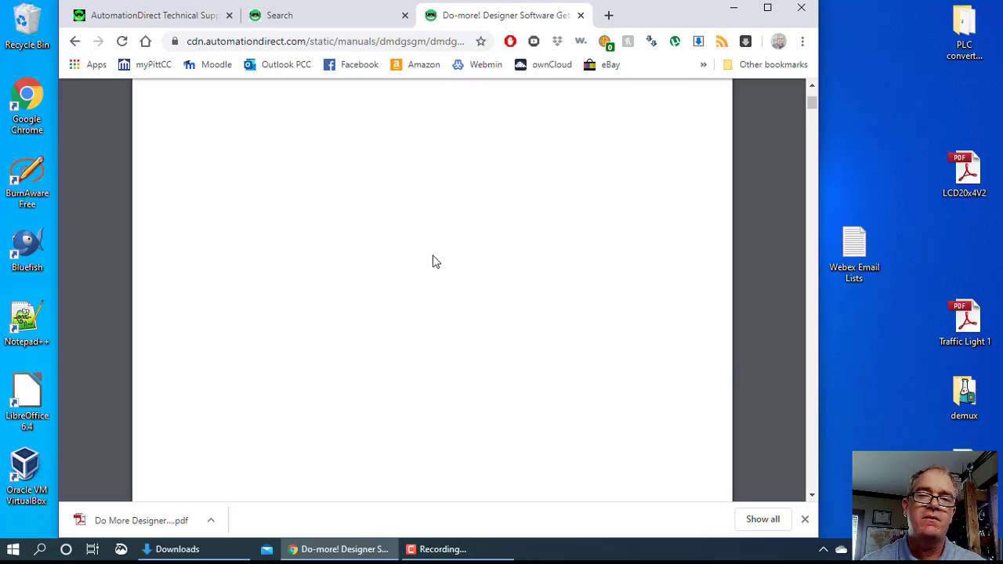
scroll(433, 259, down, 10)
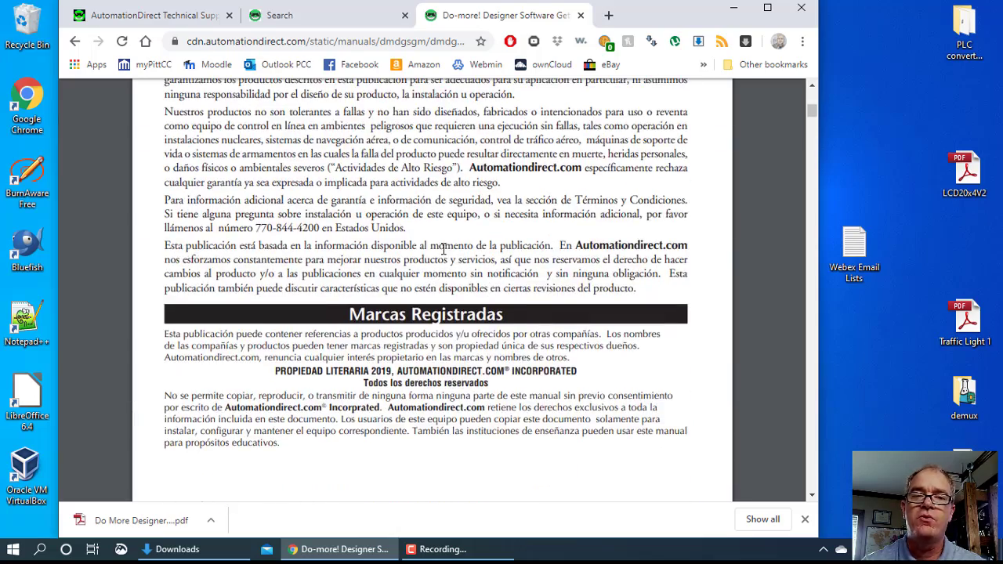
scroll(439, 251, up, 15)
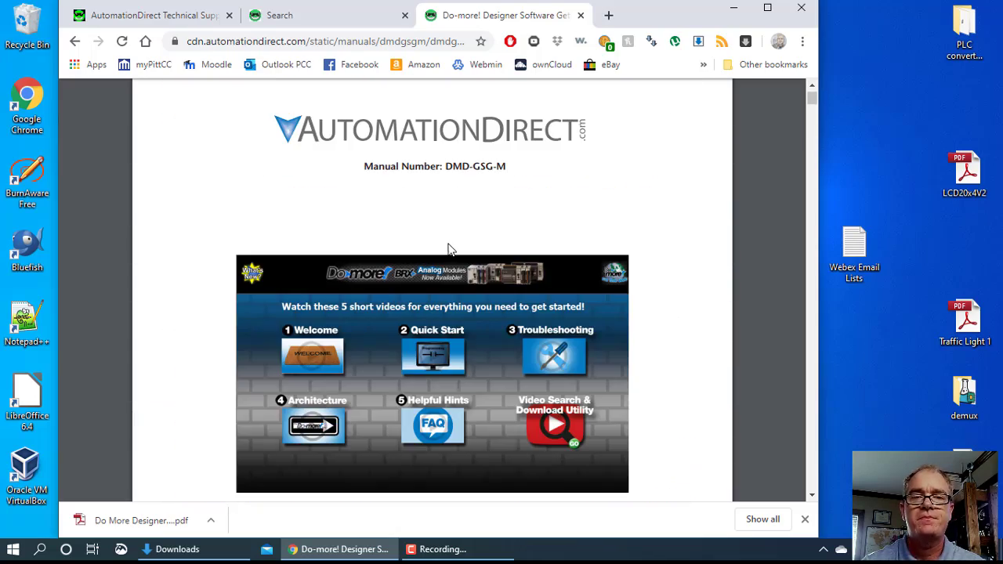
scroll(450, 245, down, 1)
scroll(458, 243, up, 3)
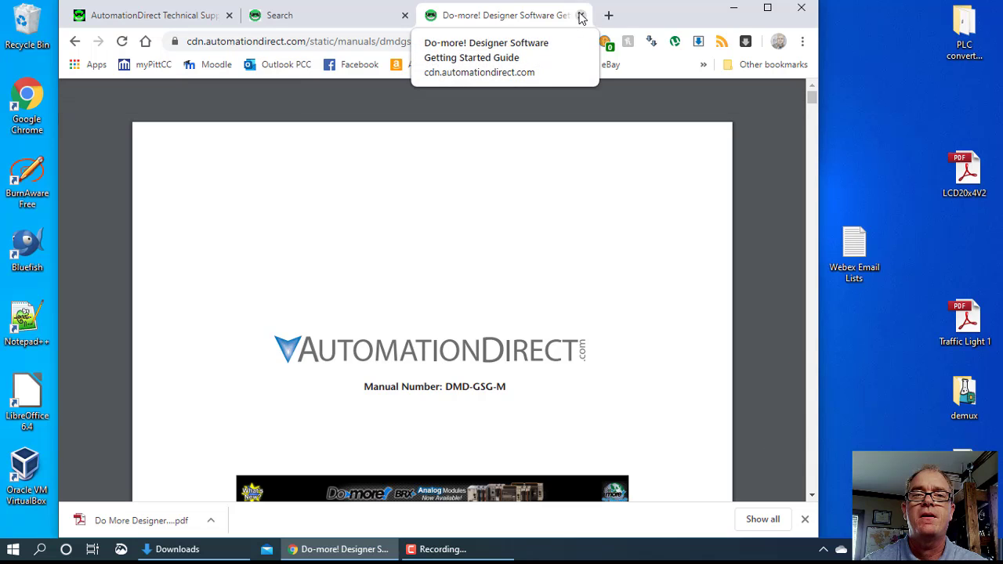
click(694, 96)
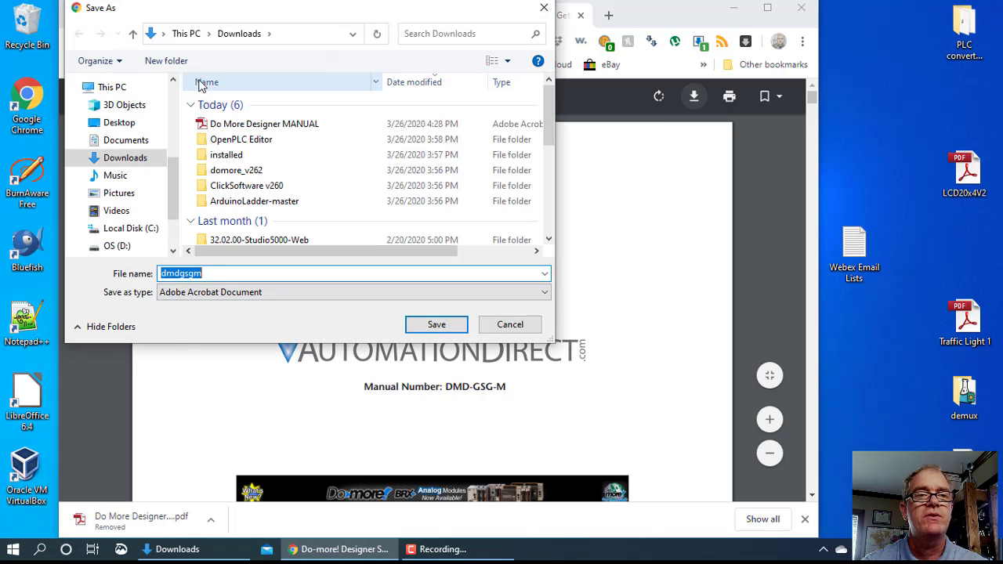
click(291, 127)
click(447, 324)
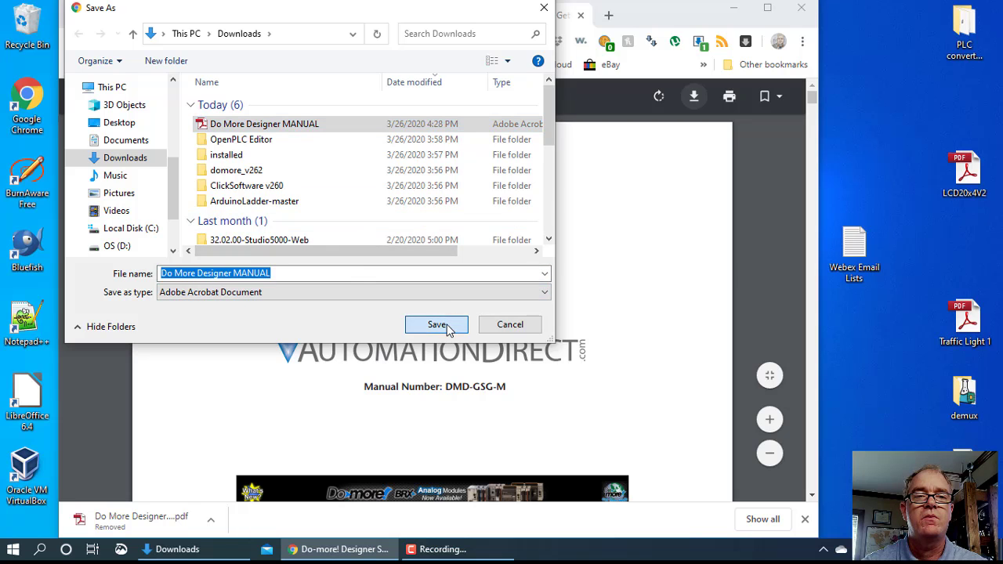
click(549, 281)
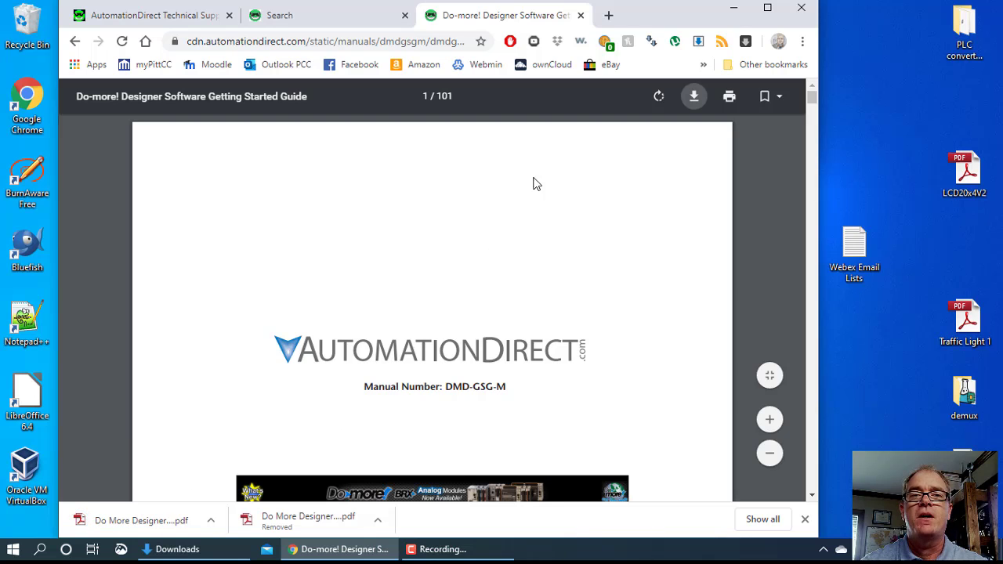
Close the Getting Started Guide and product search pages, keep the Do-more support page open, and minimize the browser
click(581, 15)
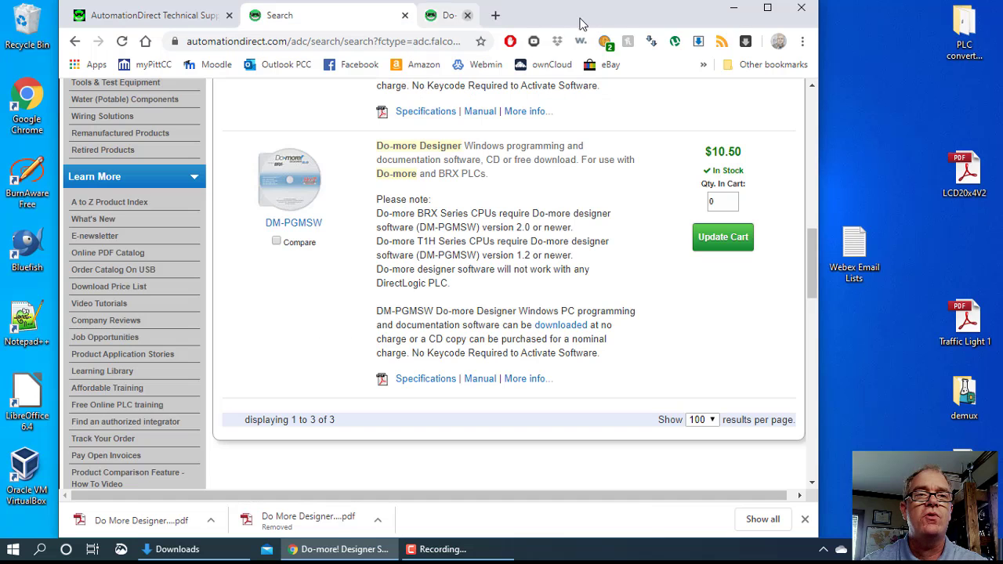
click(404, 16)
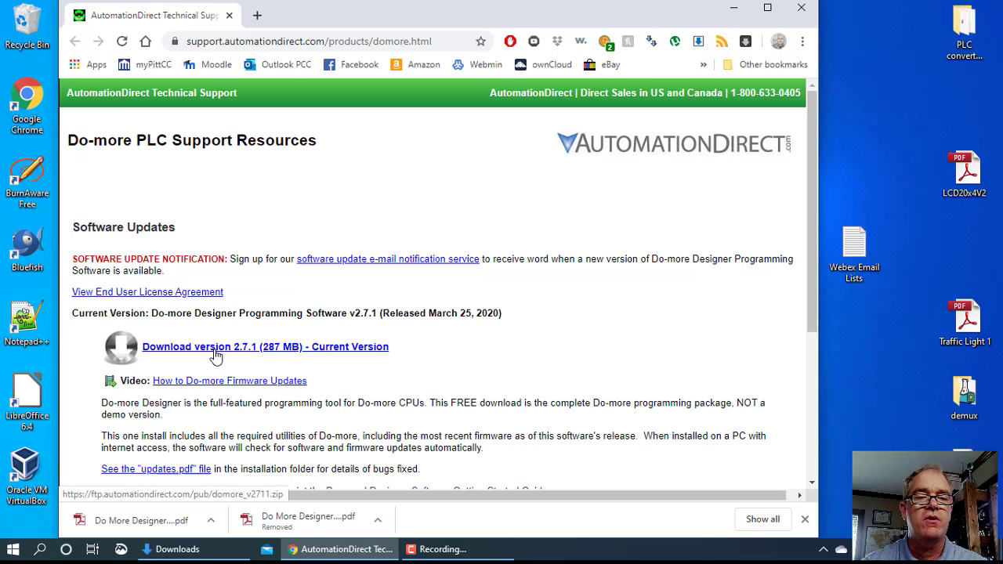
click(736, 10)
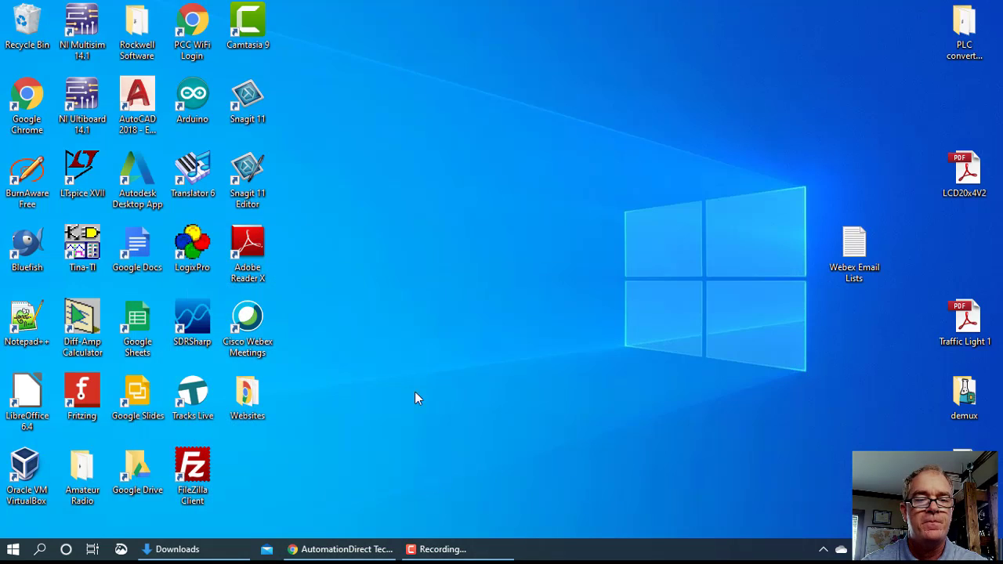
Switch to the Downloads folder in File Explorer, inspect the contents of the domore_v262 folder, and return to Downloads
click(179, 549)
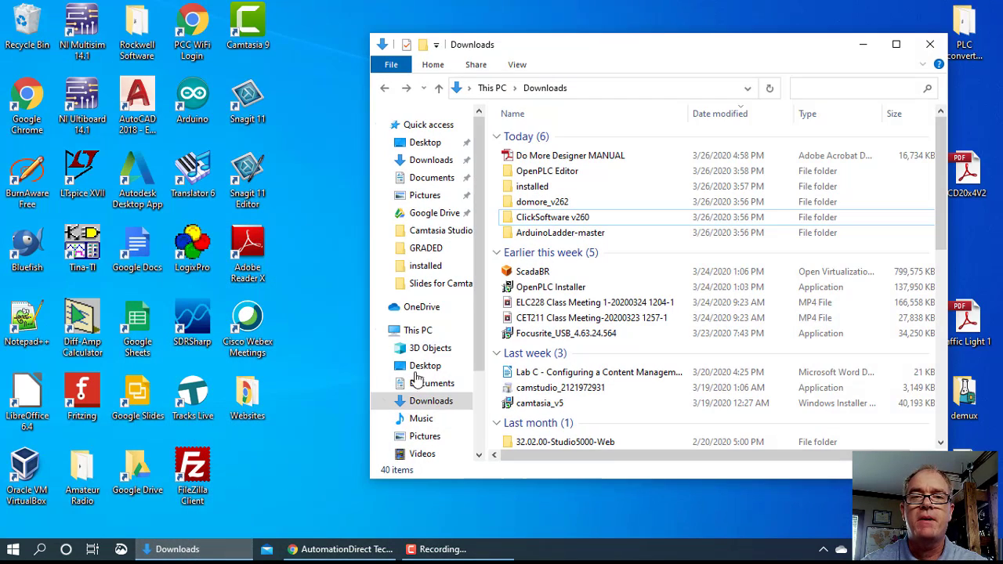
click(561, 202)
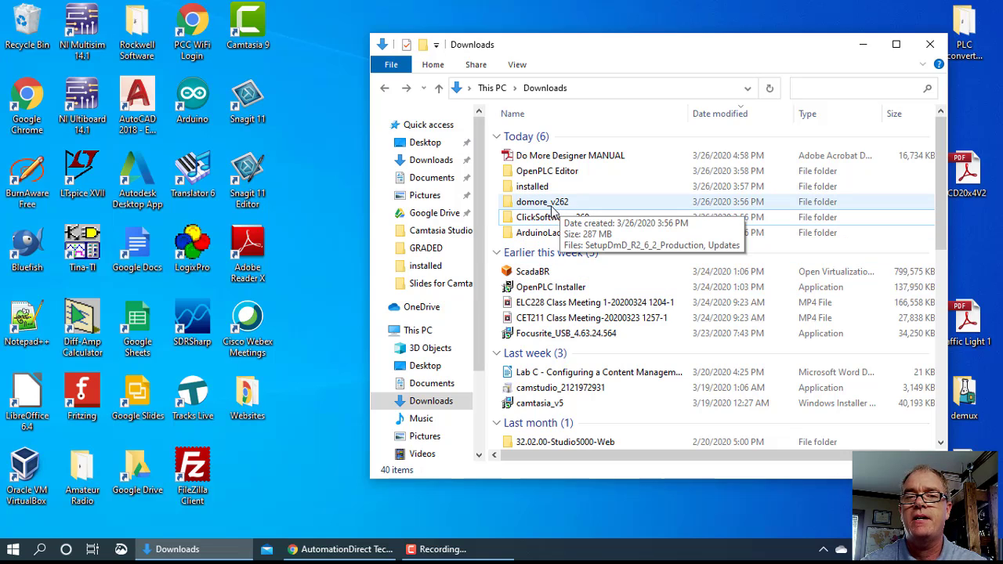
double_click(550, 205)
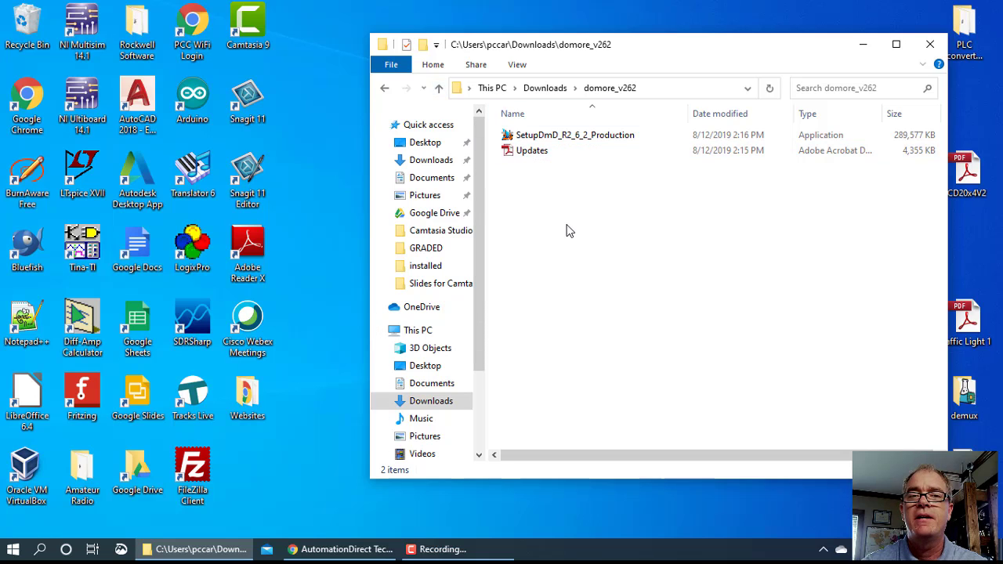
click(387, 90)
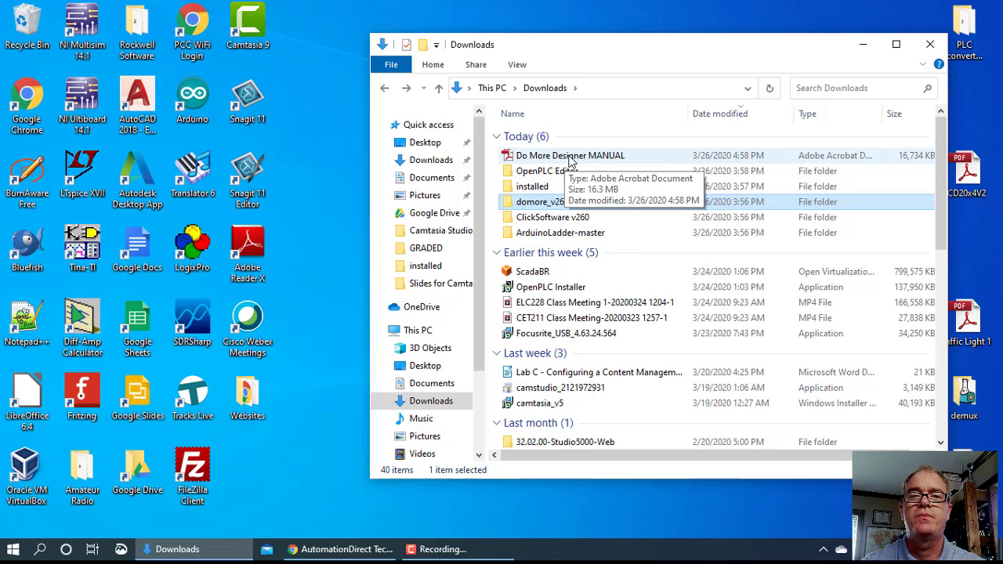
Move the Do More Designer MANUAL PDF and the domore_v262 folder from Downloads to the desktop, placing them side by side
drag(570, 159, 335, 199)
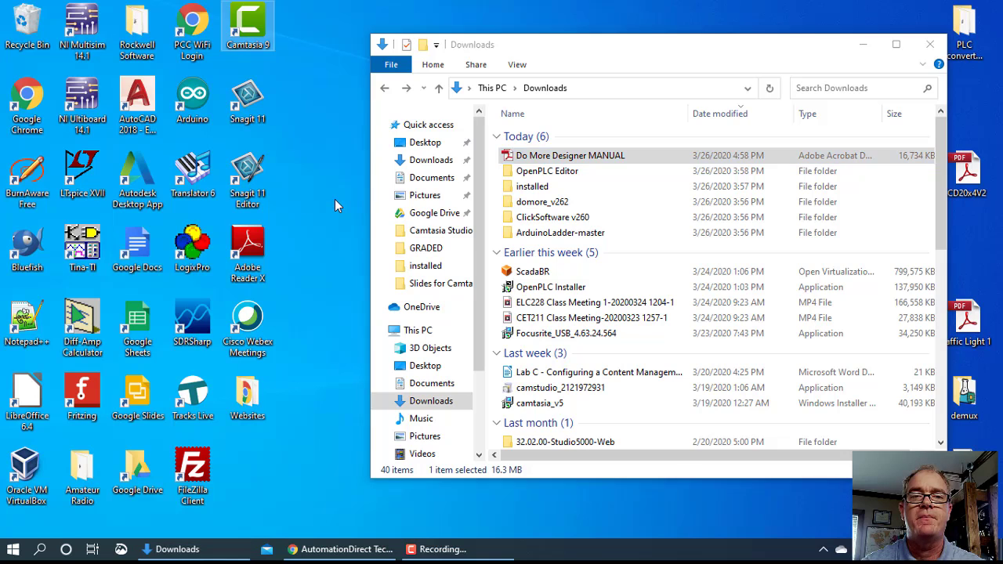
drag(544, 47, 612, 39)
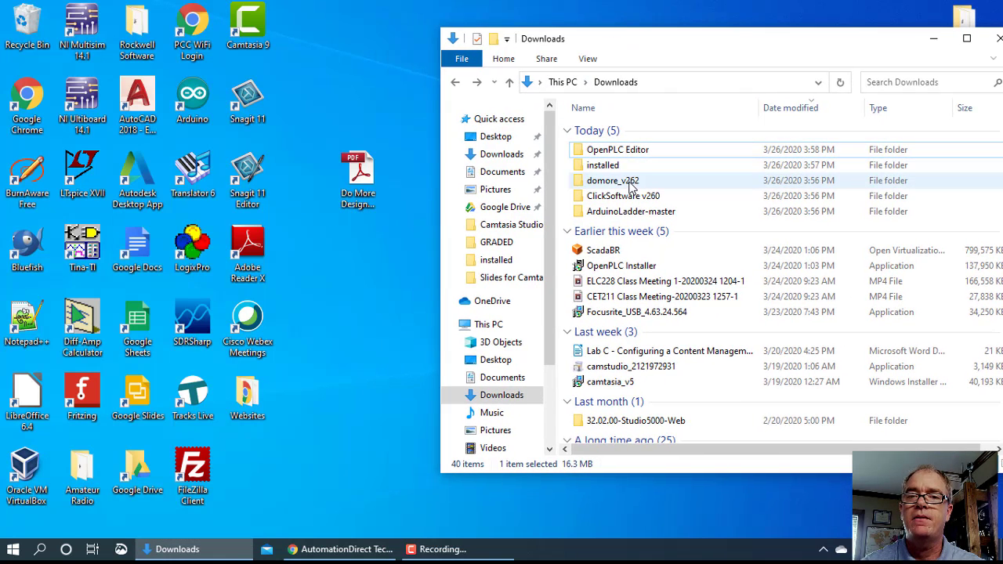
drag(632, 180, 368, 289)
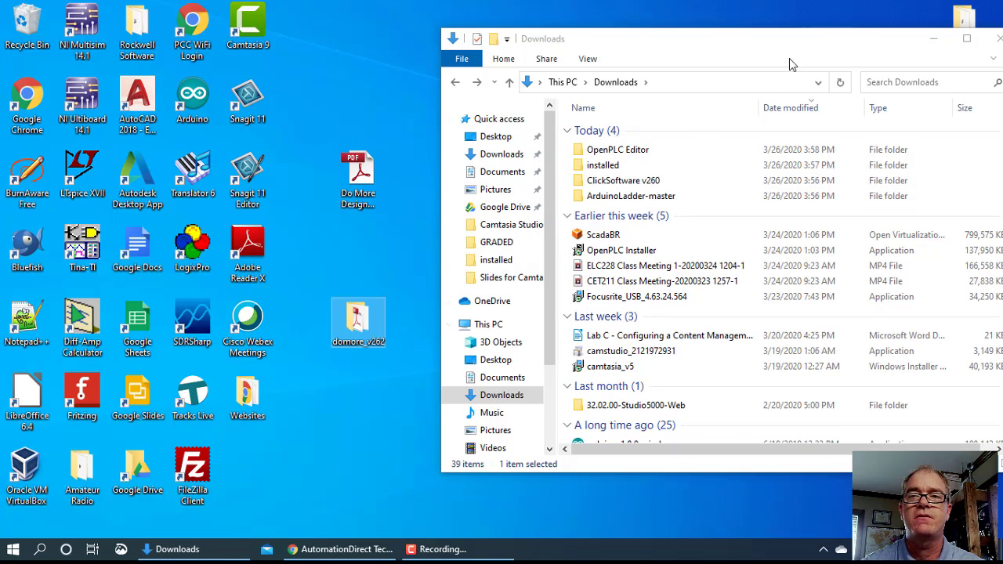
click(936, 36)
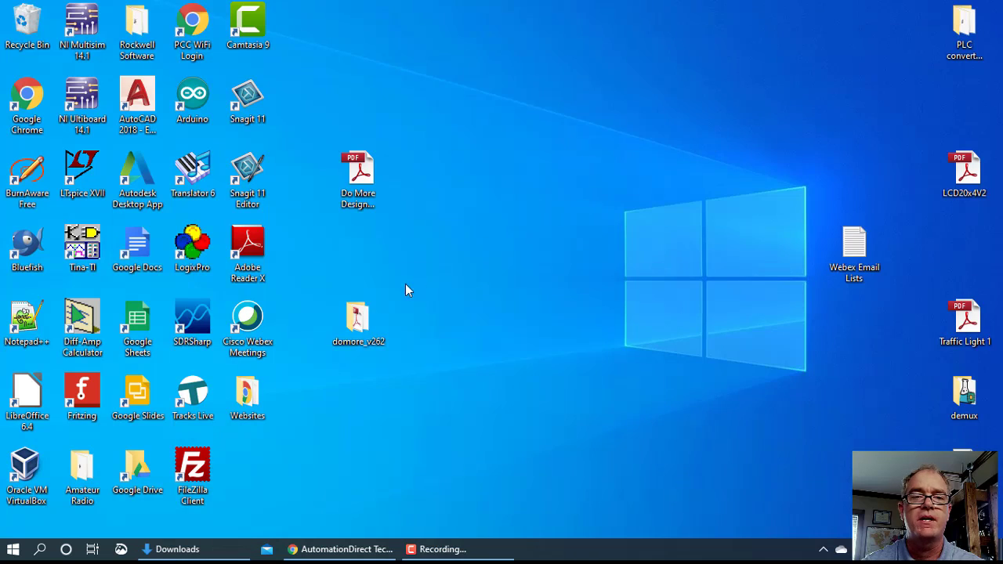
drag(365, 317, 421, 169)
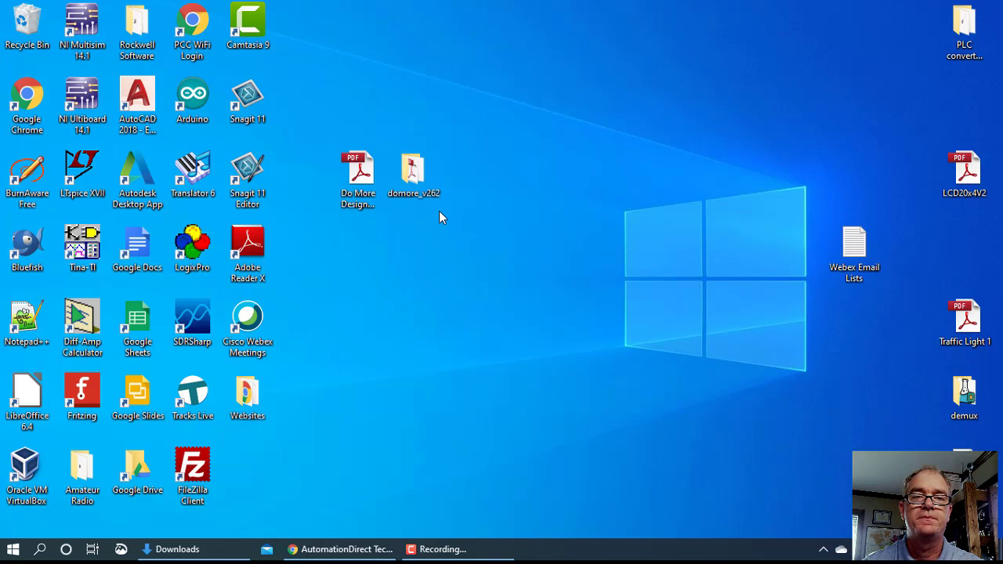
Open the domore_v262 folder on the desktop and launch the SetupDmD_R2_6_2_Production installer
double_click(413, 173)
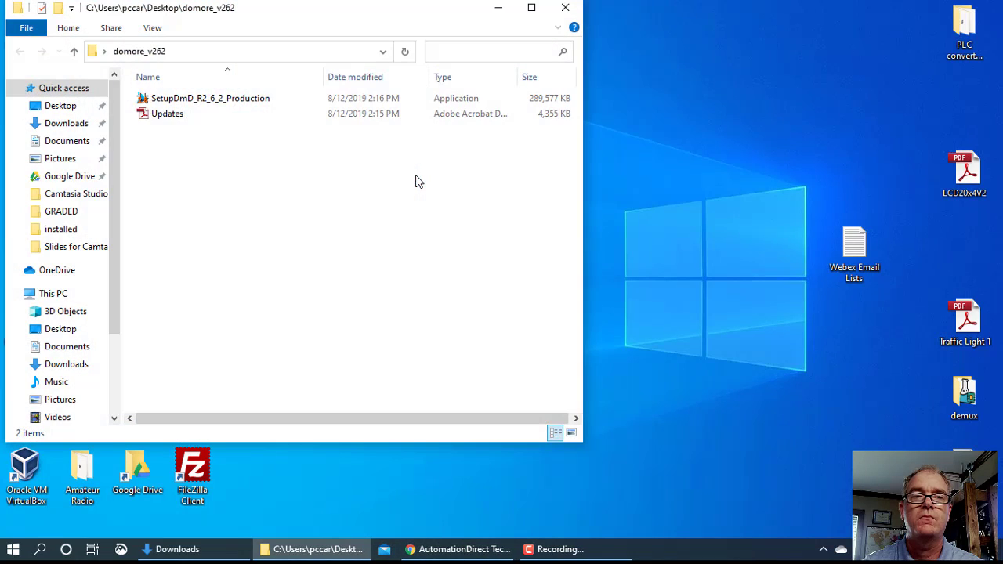
drag(298, 15, 518, 61)
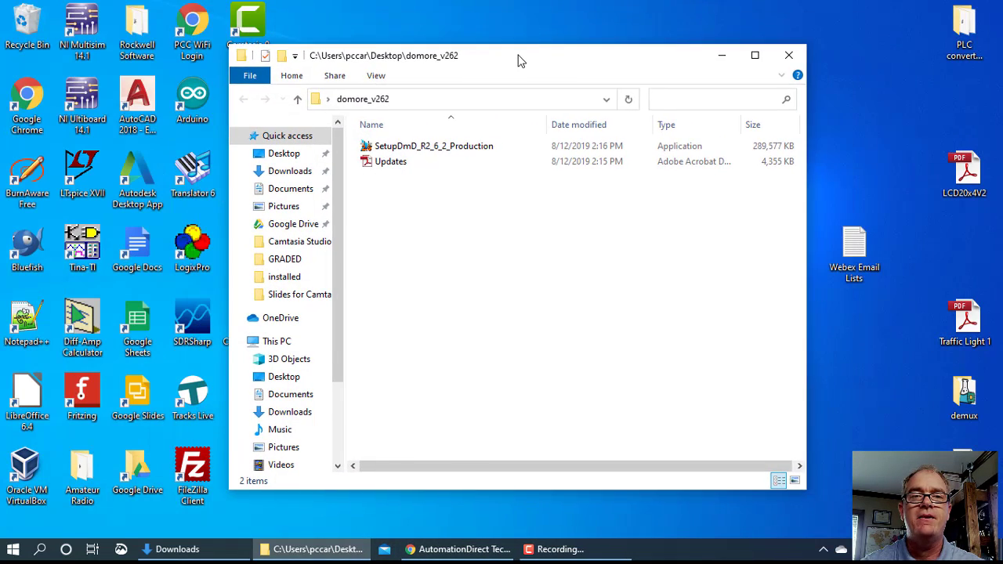
click(428, 154)
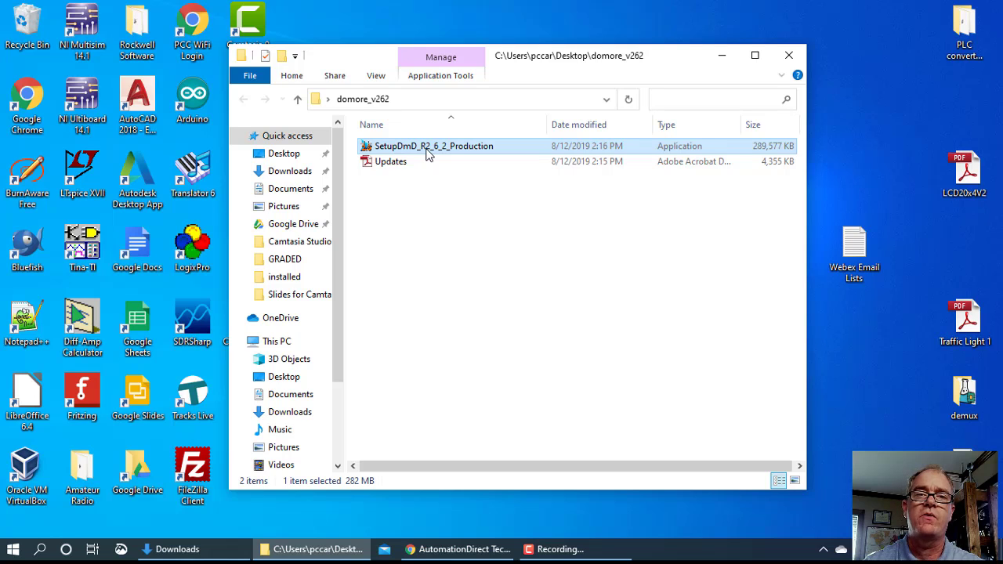
double_click(428, 154)
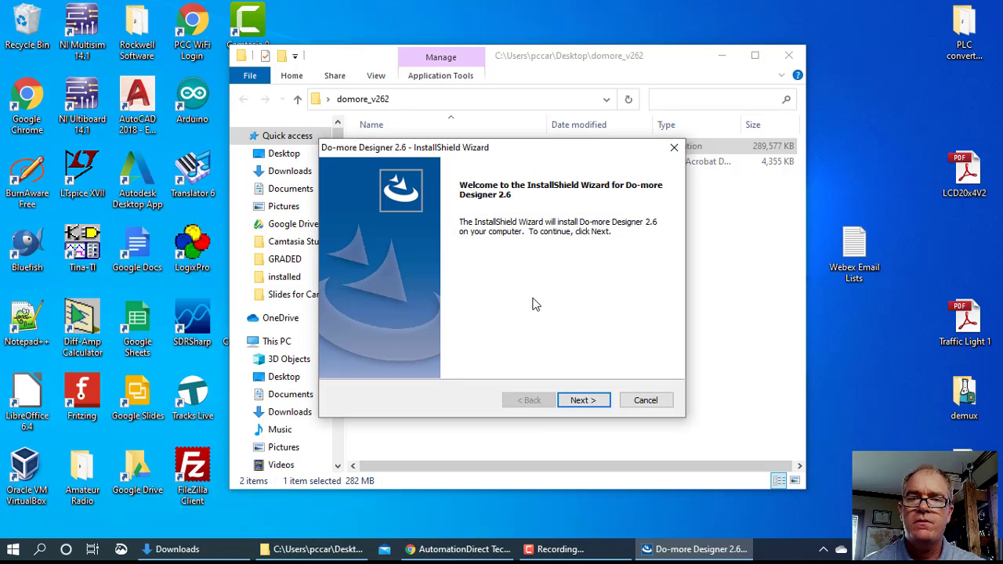
Proceed past the installer's welcome page and anti-virus notice, and accept the terms of the license agreement
click(585, 401)
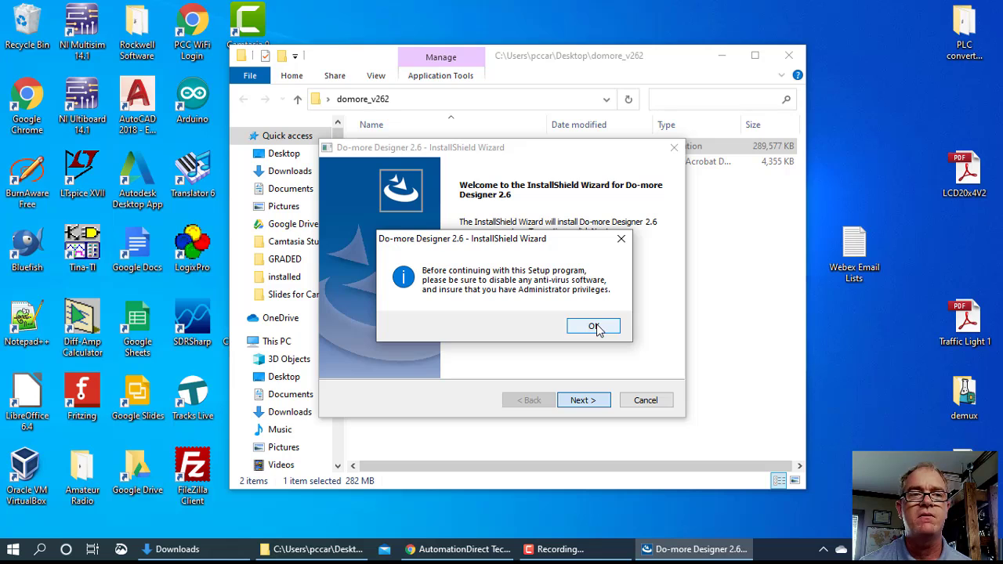
click(594, 327)
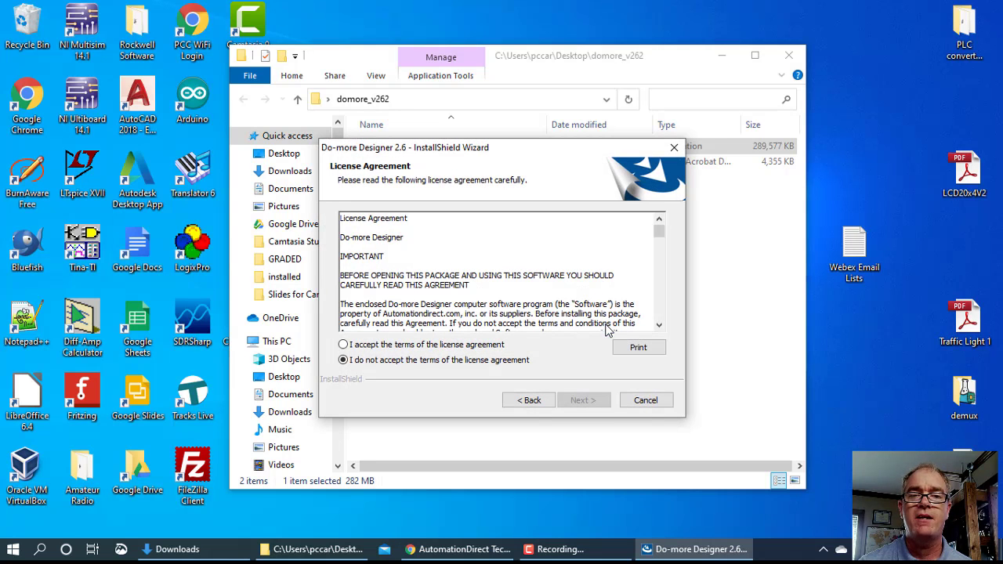
click(345, 345)
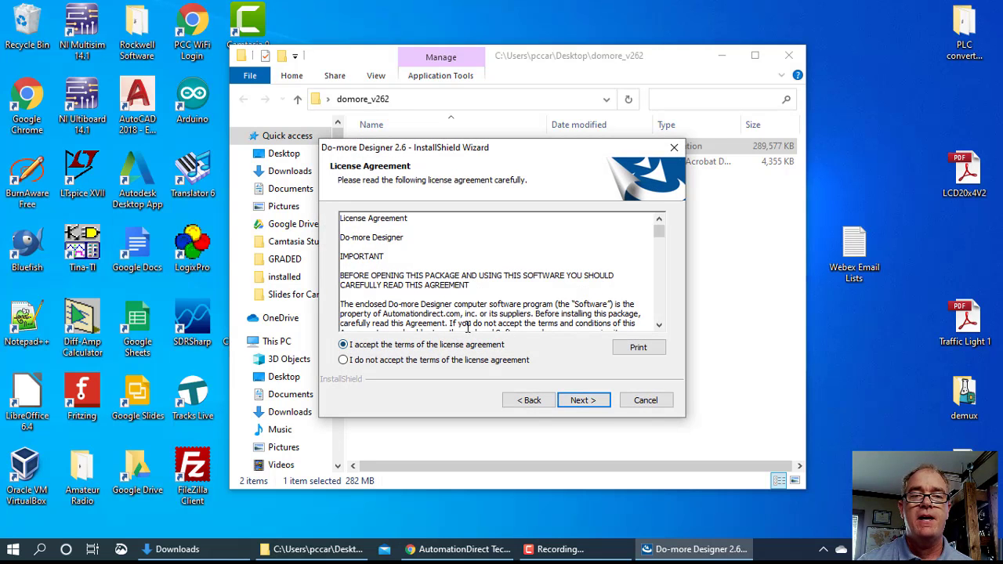
click(583, 400)
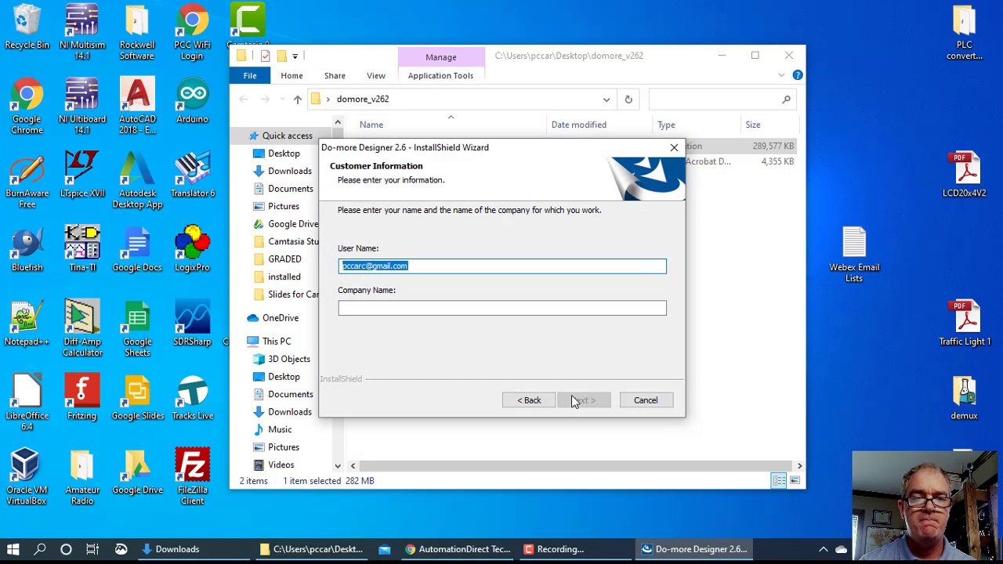
Enter "Pitt Community College" as the company name, keep the prefilled user name, and continue to the setup type
click(402, 308)
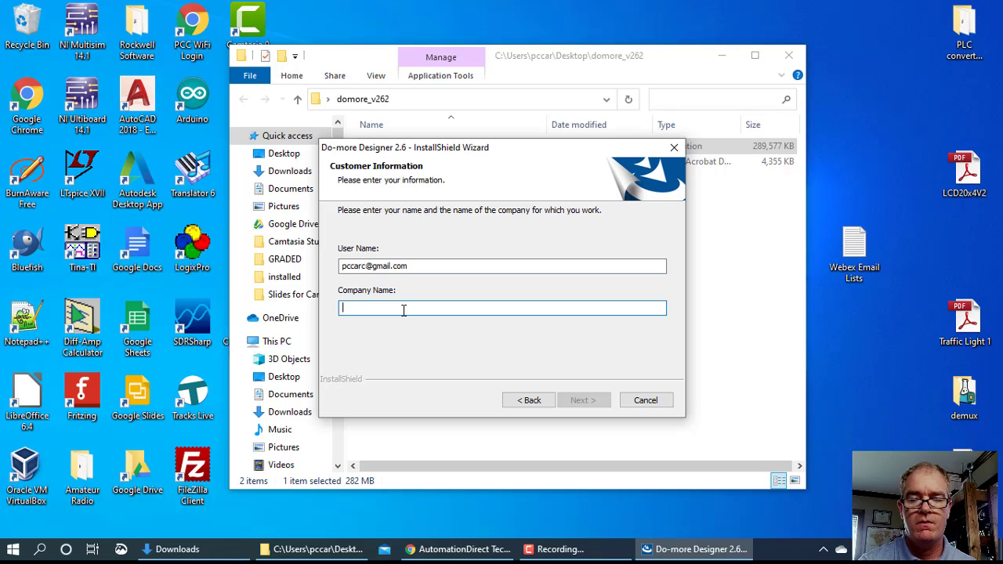
text(Pitt Comm)
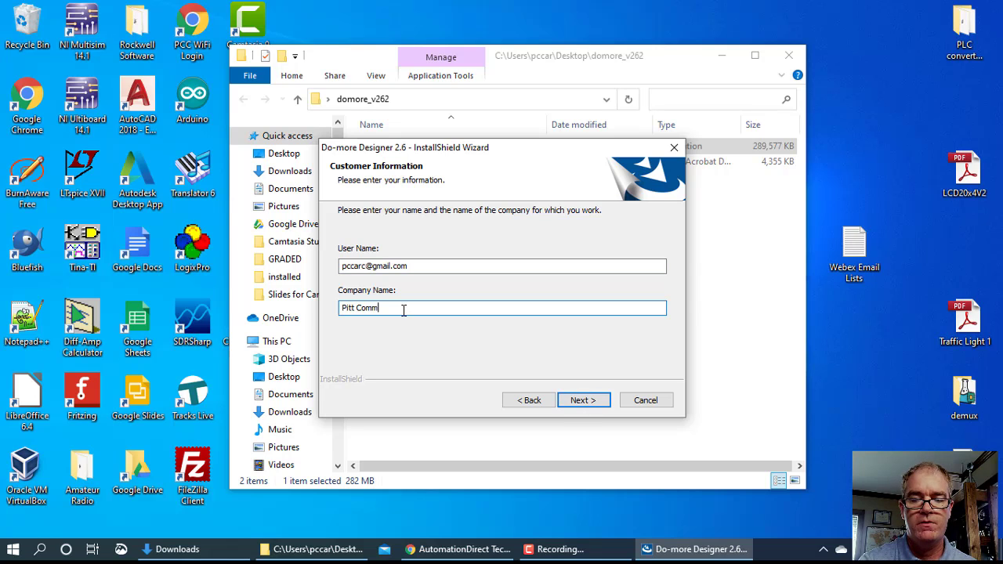
text(unity College)
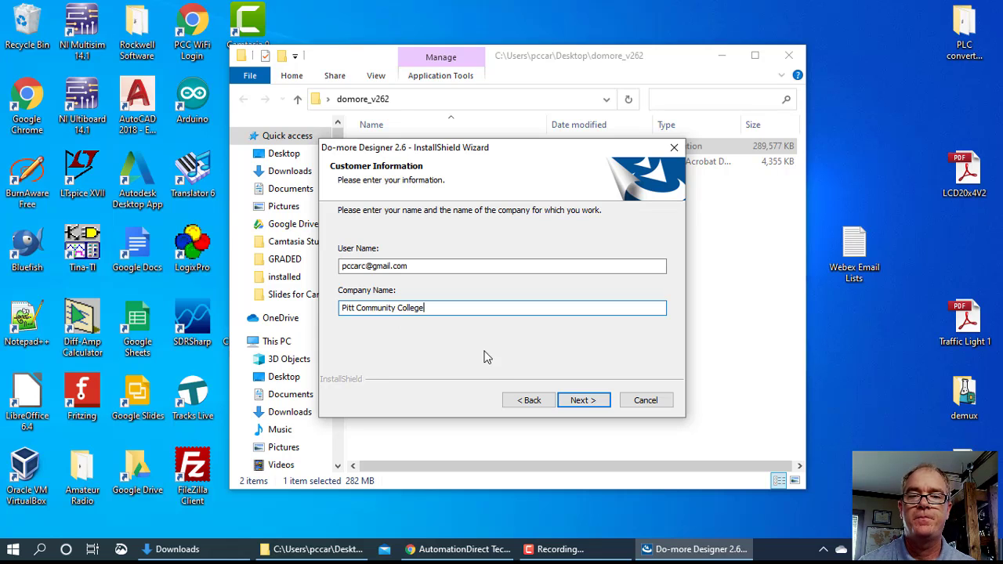
click(579, 400)
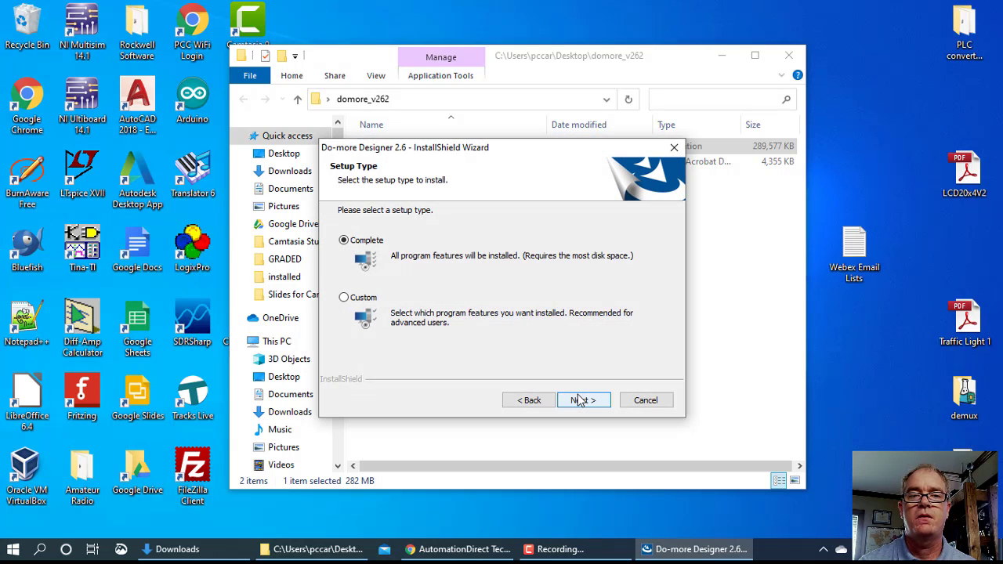
Install Do-more Designer 2.6 with the Complete setup type, accepting the desktop shortcut and declining usage logging
click(584, 402)
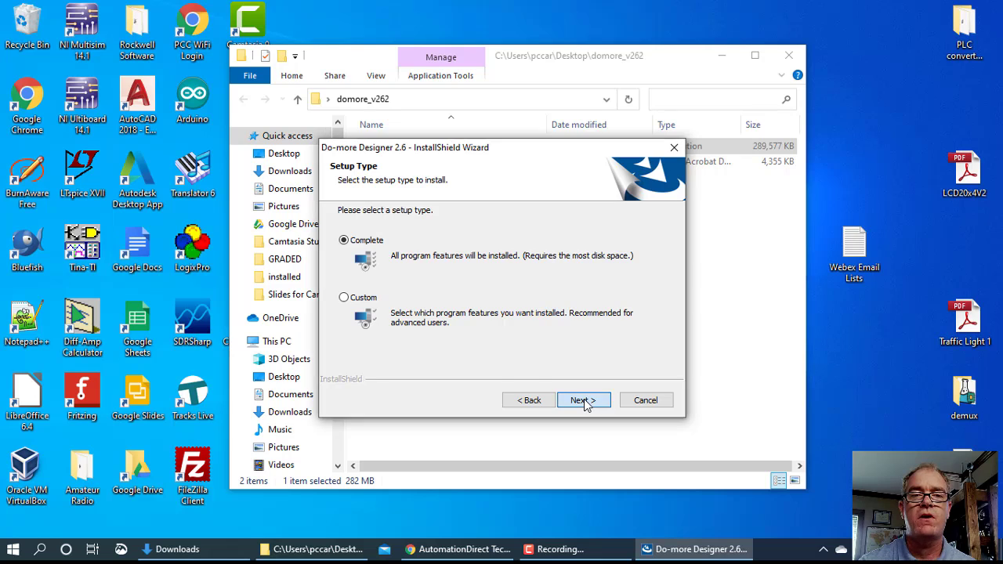
click(584, 402)
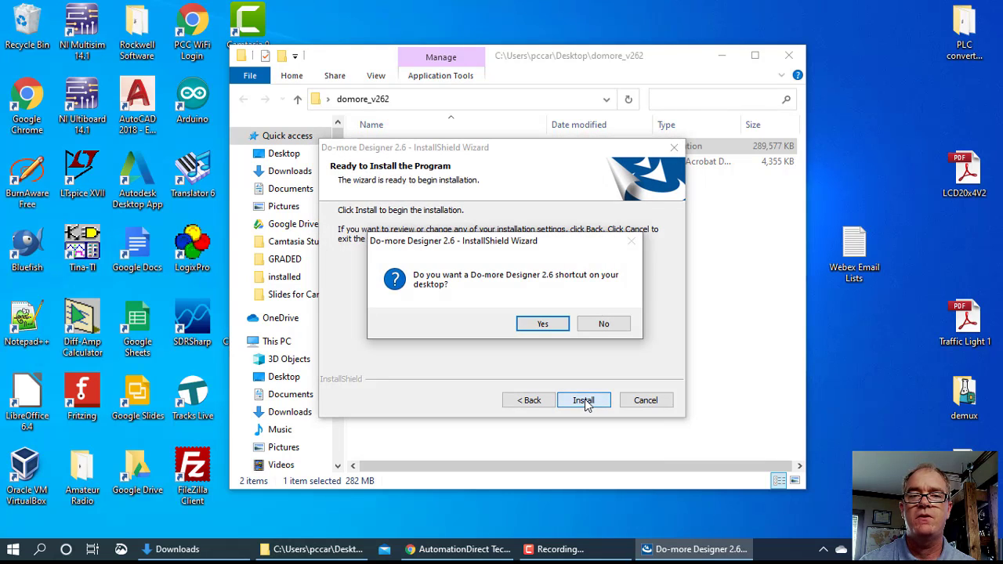
click(546, 330)
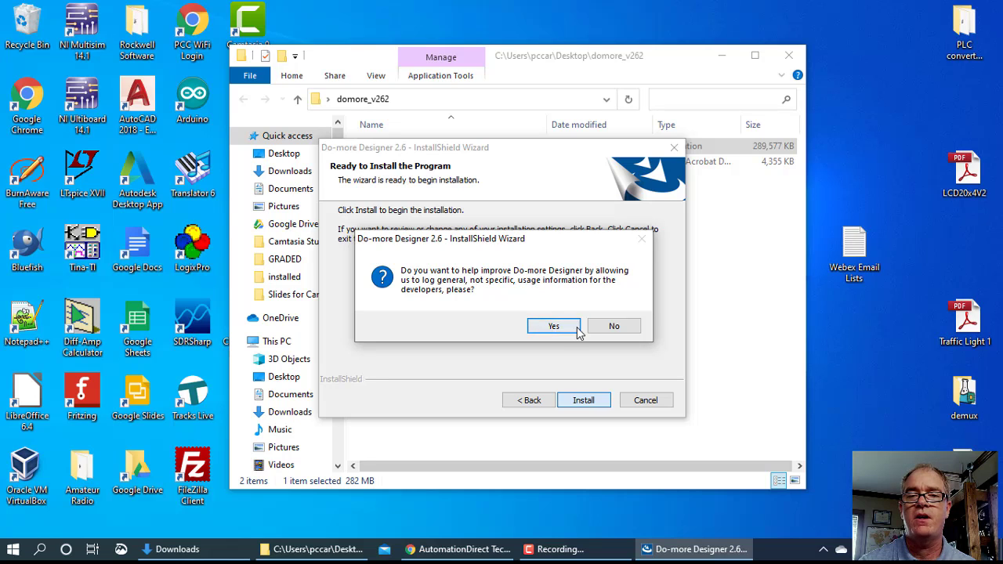
click(614, 326)
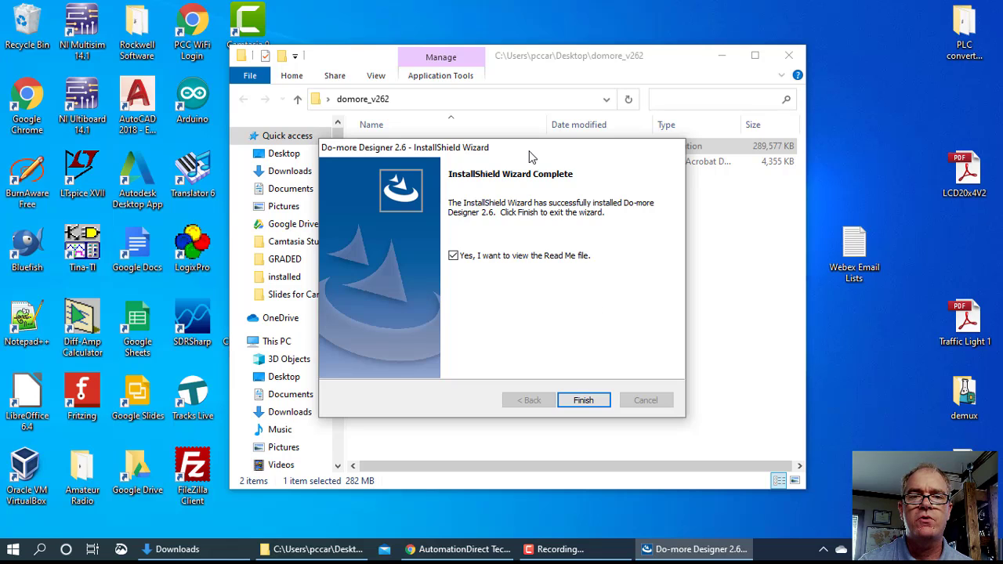
Finish the Do-more Designer 2.6 InstallShield Wizard with viewing of the Read Me file turned off
click(453, 259)
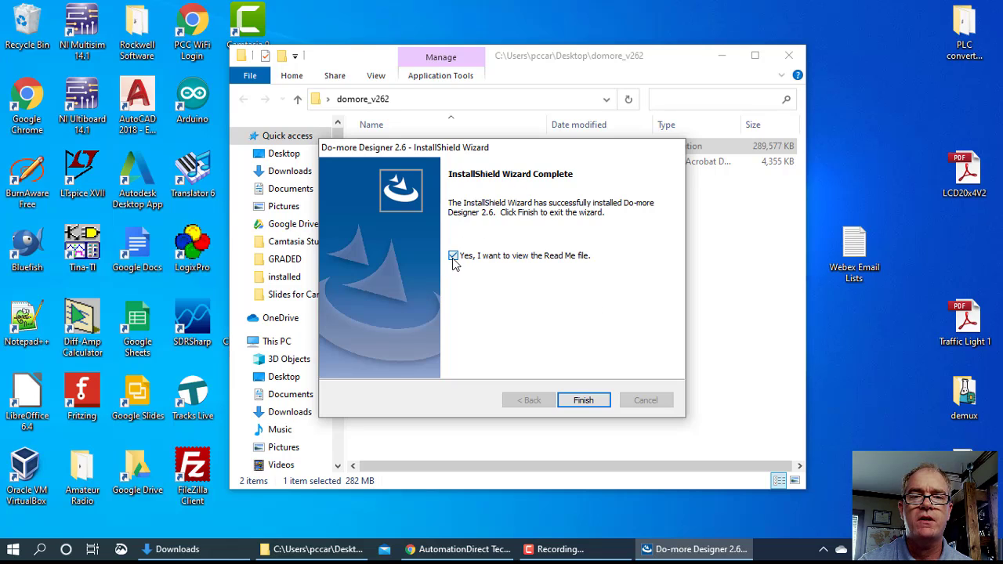
click(583, 401)
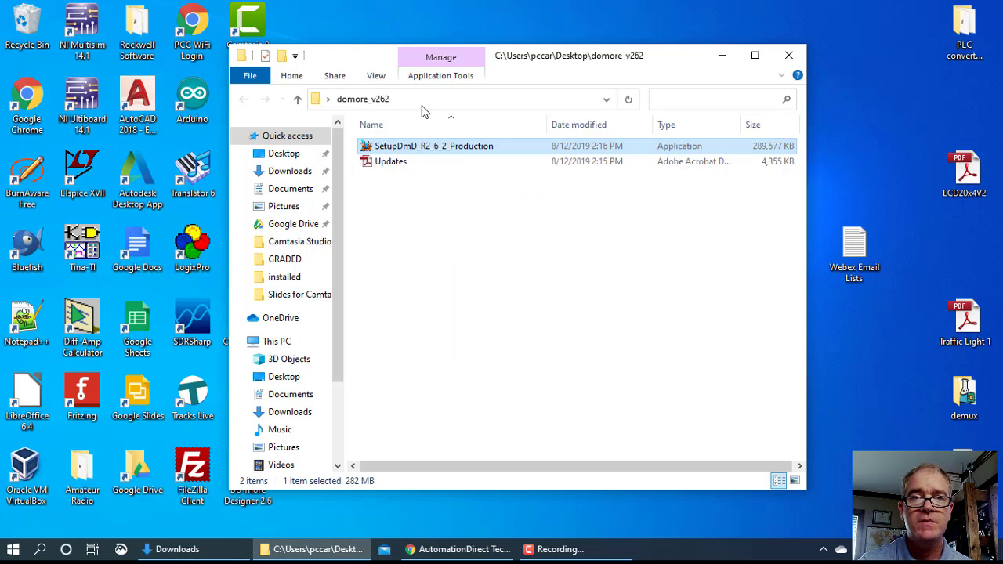
Move the domore_v262 folder from the desktop into the Downloads folder and close the File Explorer window
drag(371, 63, 584, 39)
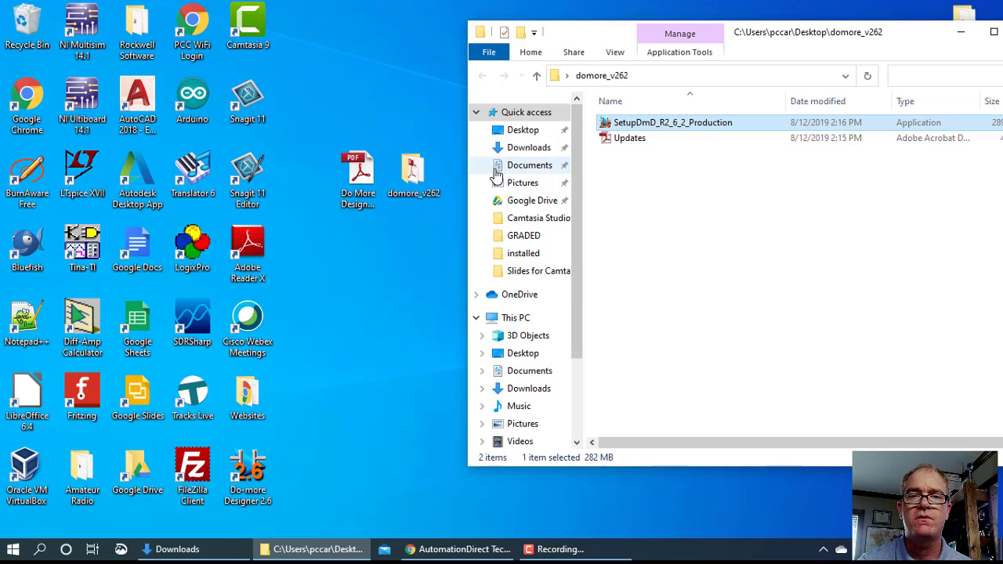
click(531, 150)
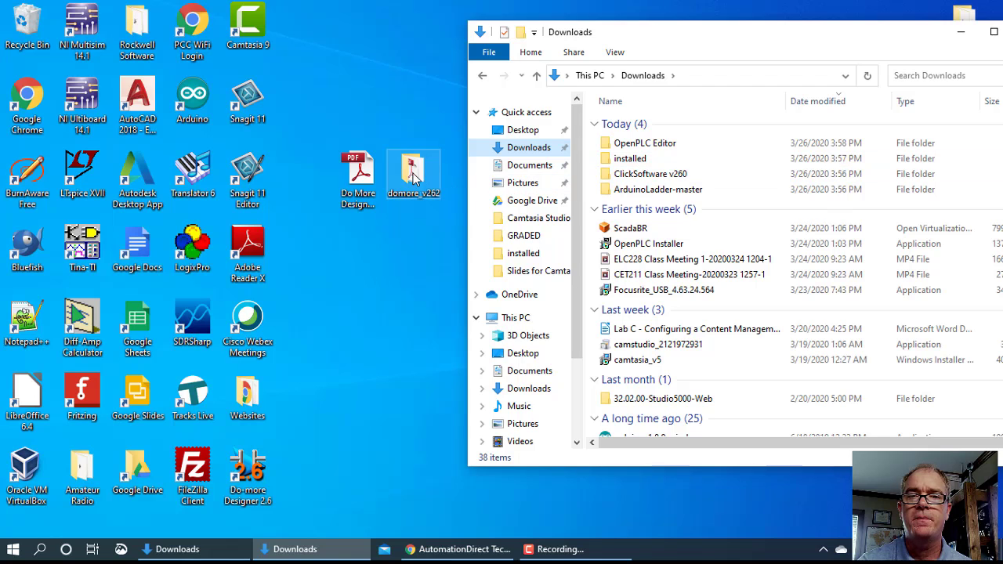
drag(414, 179, 529, 153)
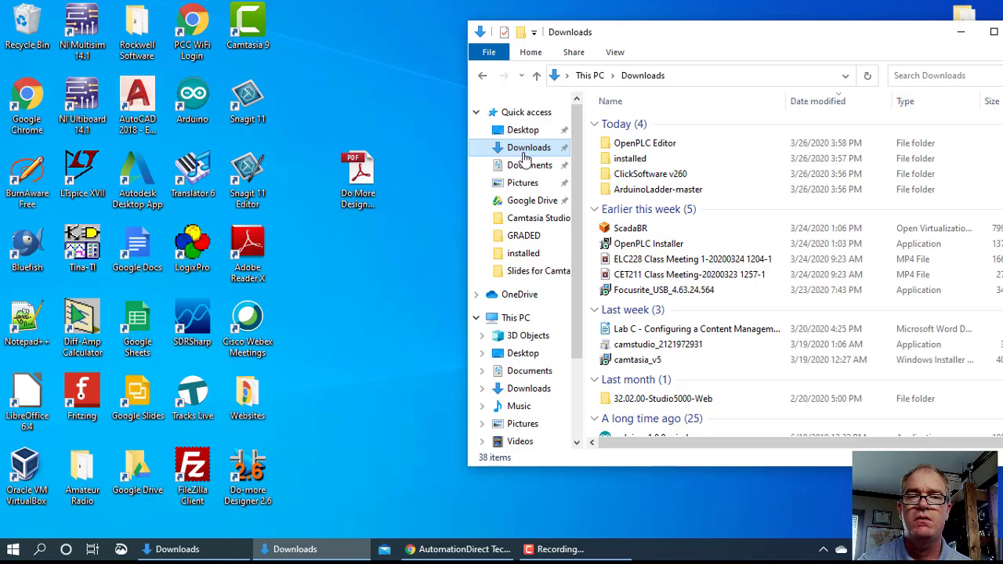
drag(712, 35, 579, 70)
click(827, 69)
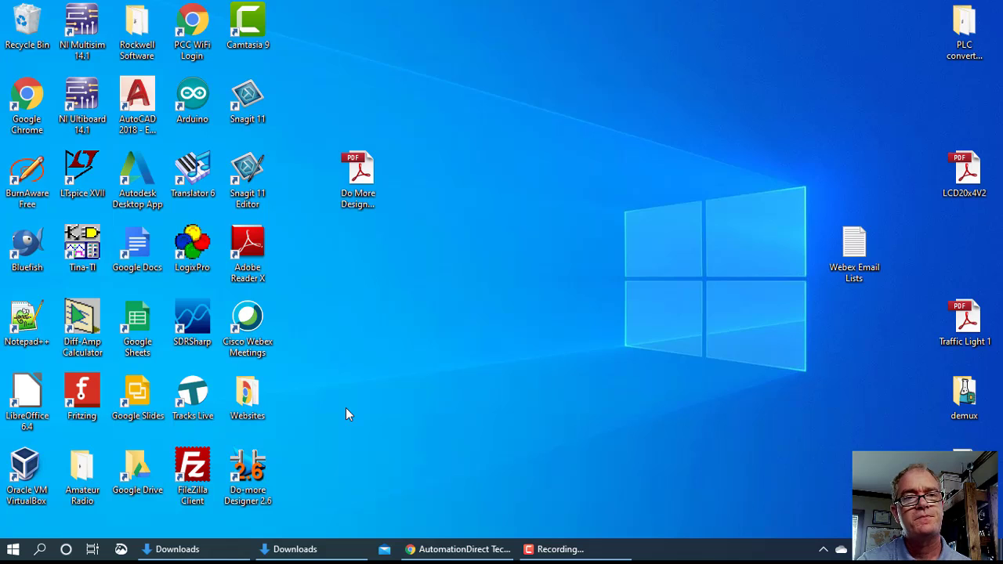
Launch Do-more Designer 2.6 from the desktop and dismiss the Download Latest Firmware dialog
double_click(252, 473)
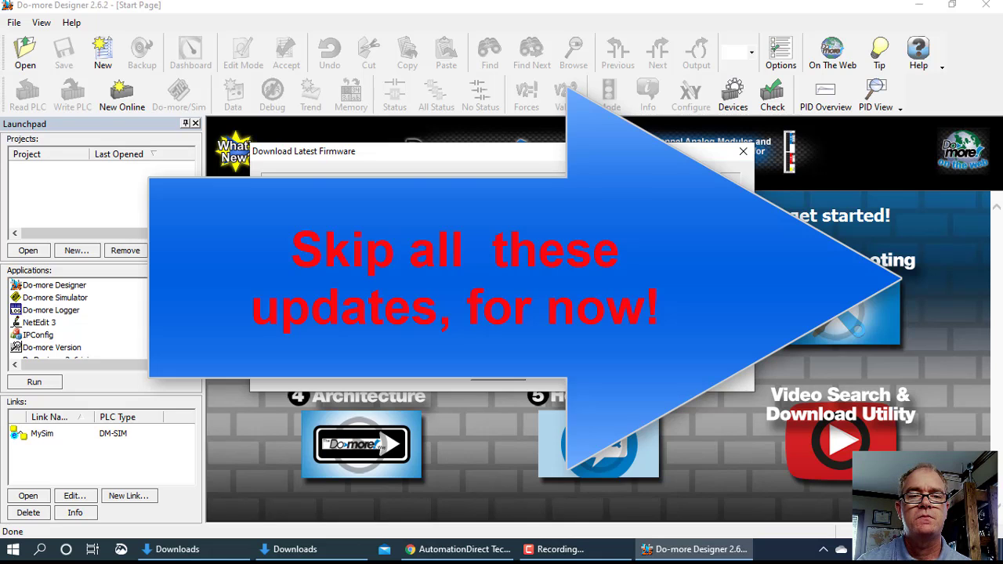
click(508, 379)
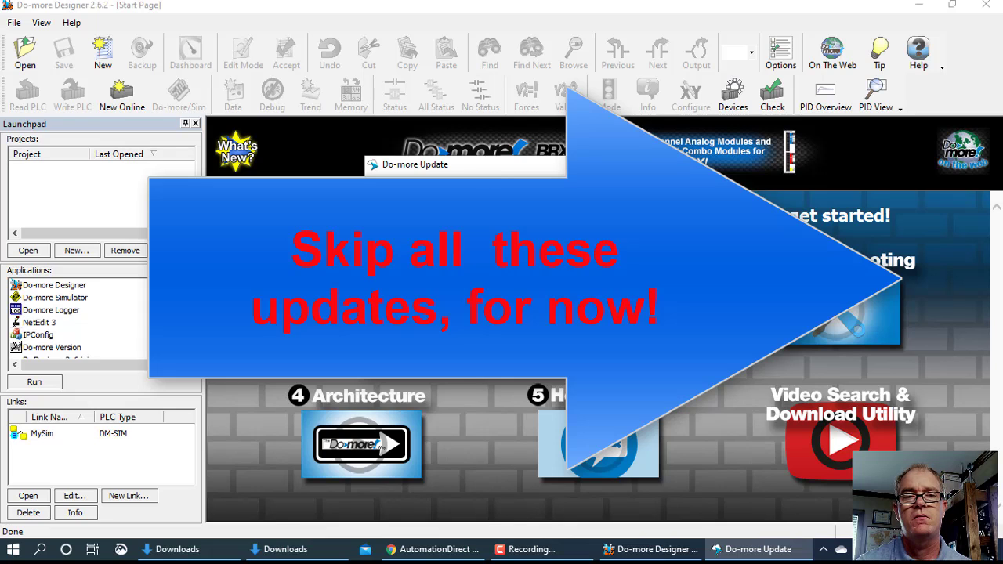
Download the Do-more update installer SetupDMD_2_7_1.Exe into the Downloads folder, placing the update window beside the Tip of the Day dialog
click(500, 343)
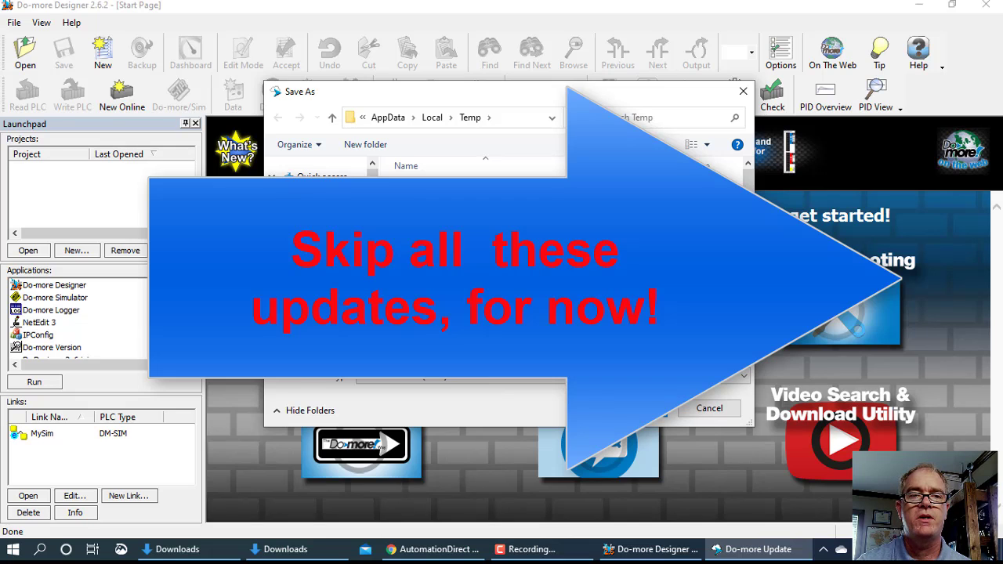
click(314, 196)
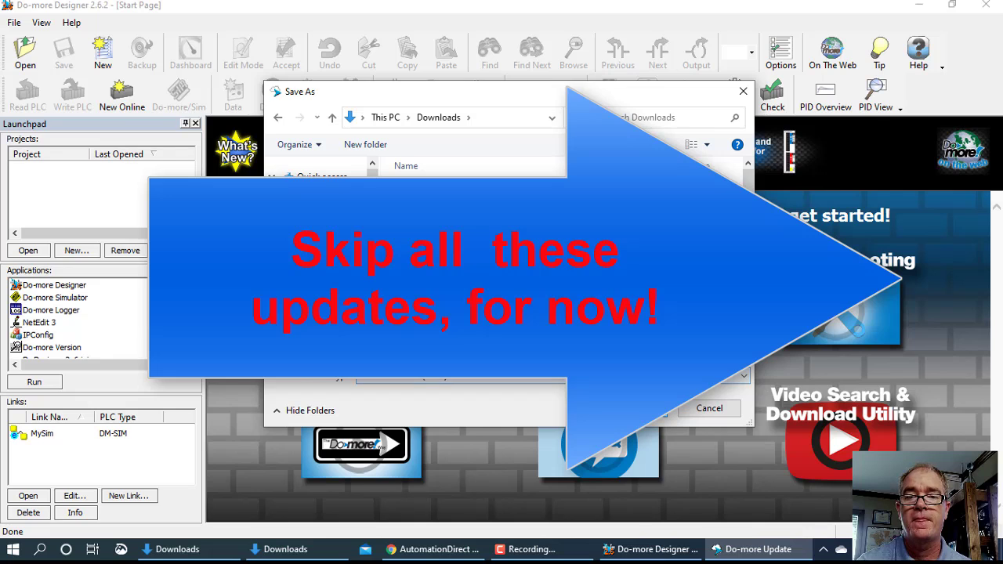
key(Return)
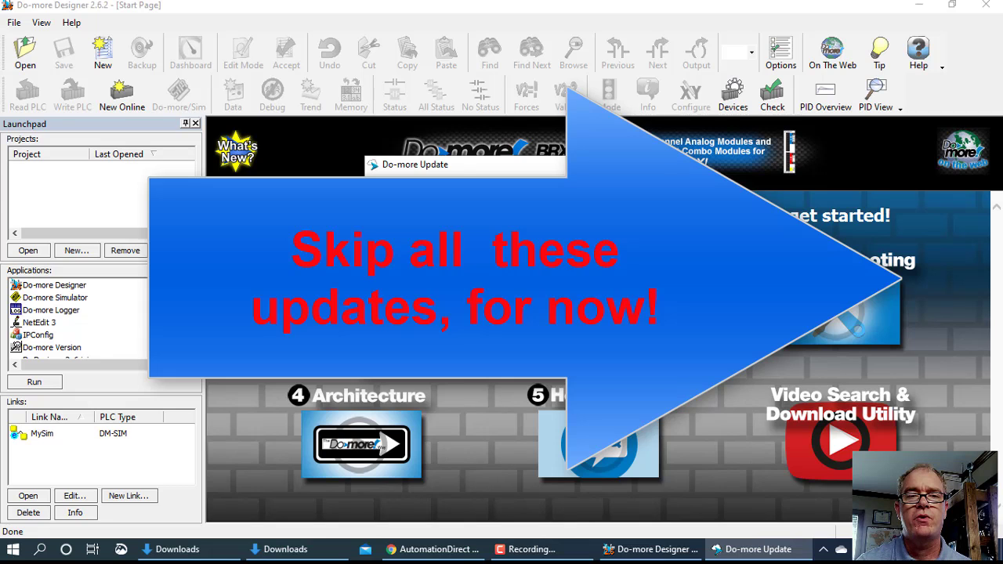
drag(459, 166, 768, 178)
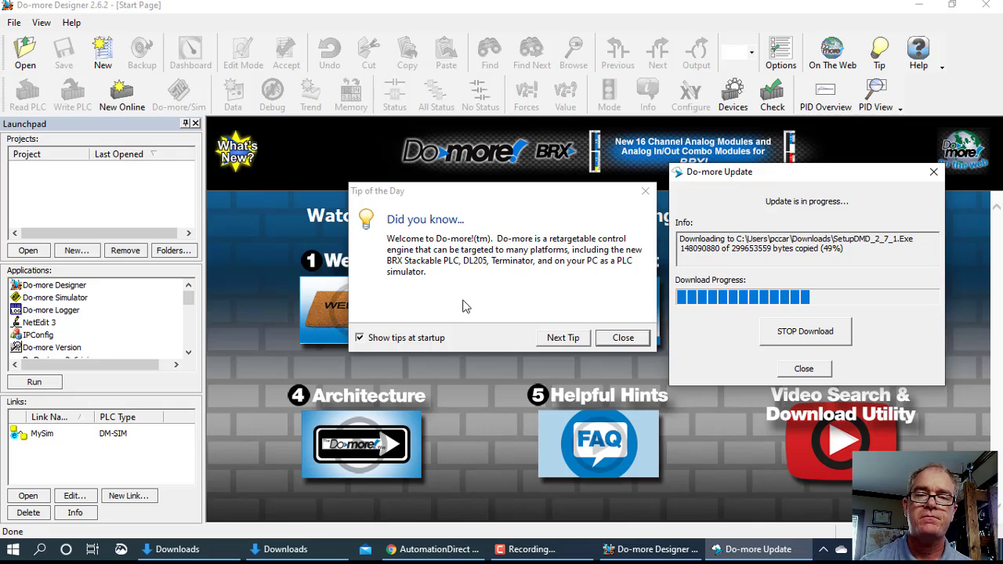
Read through several Tip of the Day entries and close the tips dialog, keeping tips shown at startup
click(568, 339)
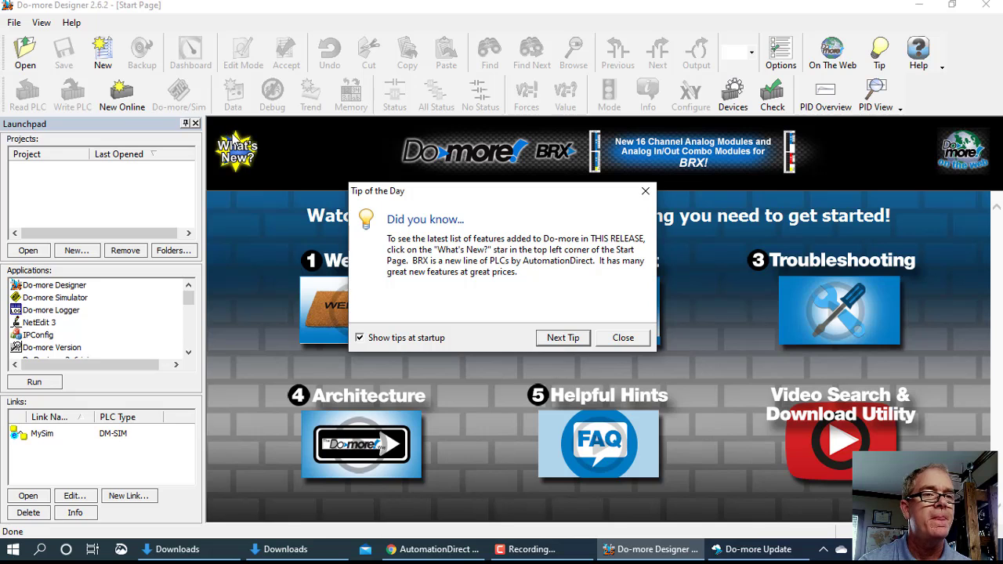
click(571, 339)
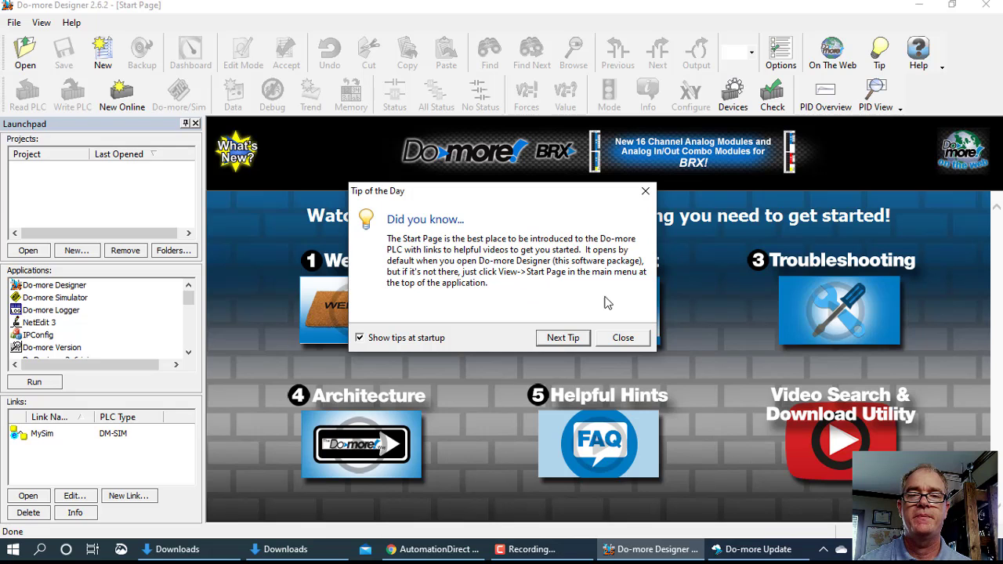
click(572, 343)
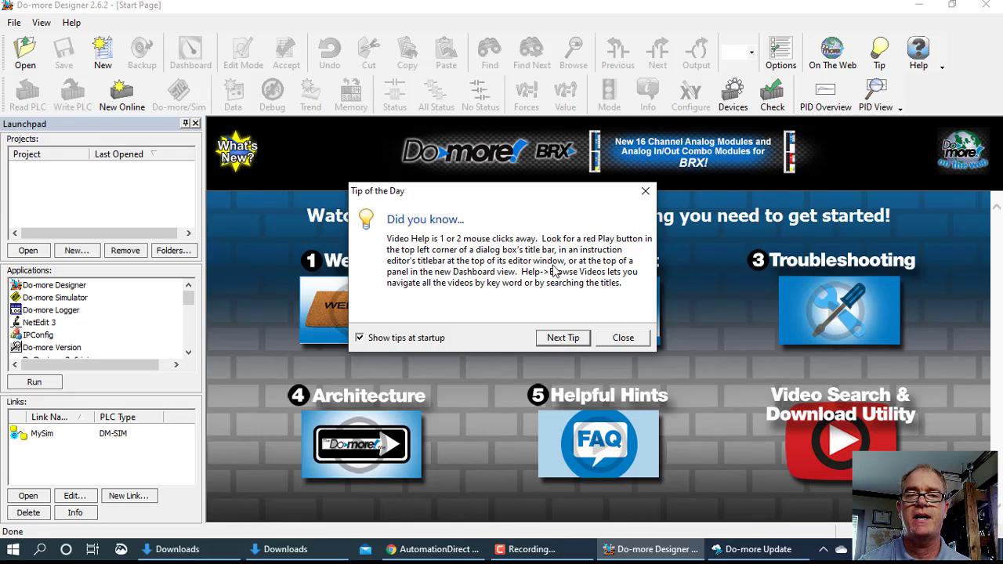
click(575, 342)
click(623, 340)
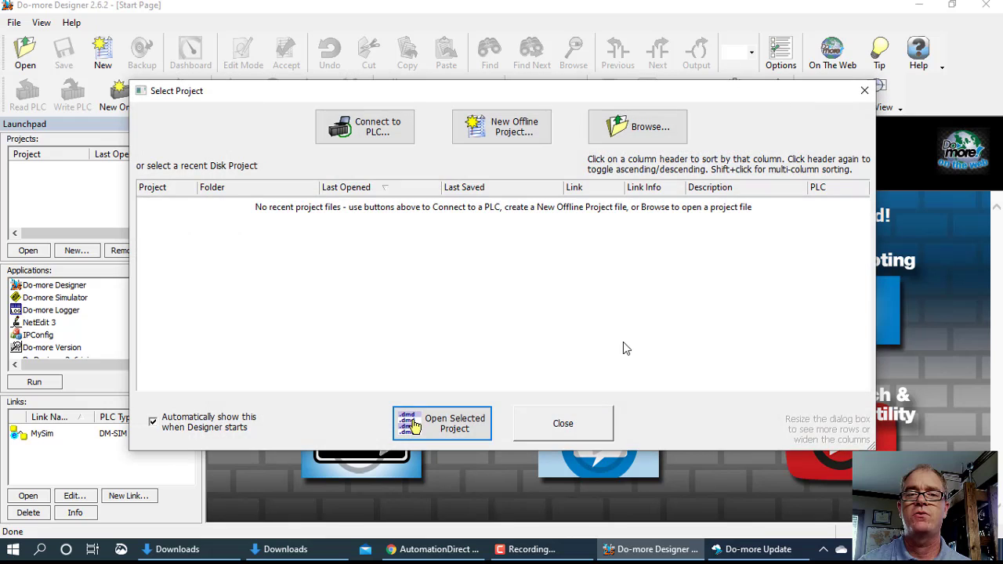